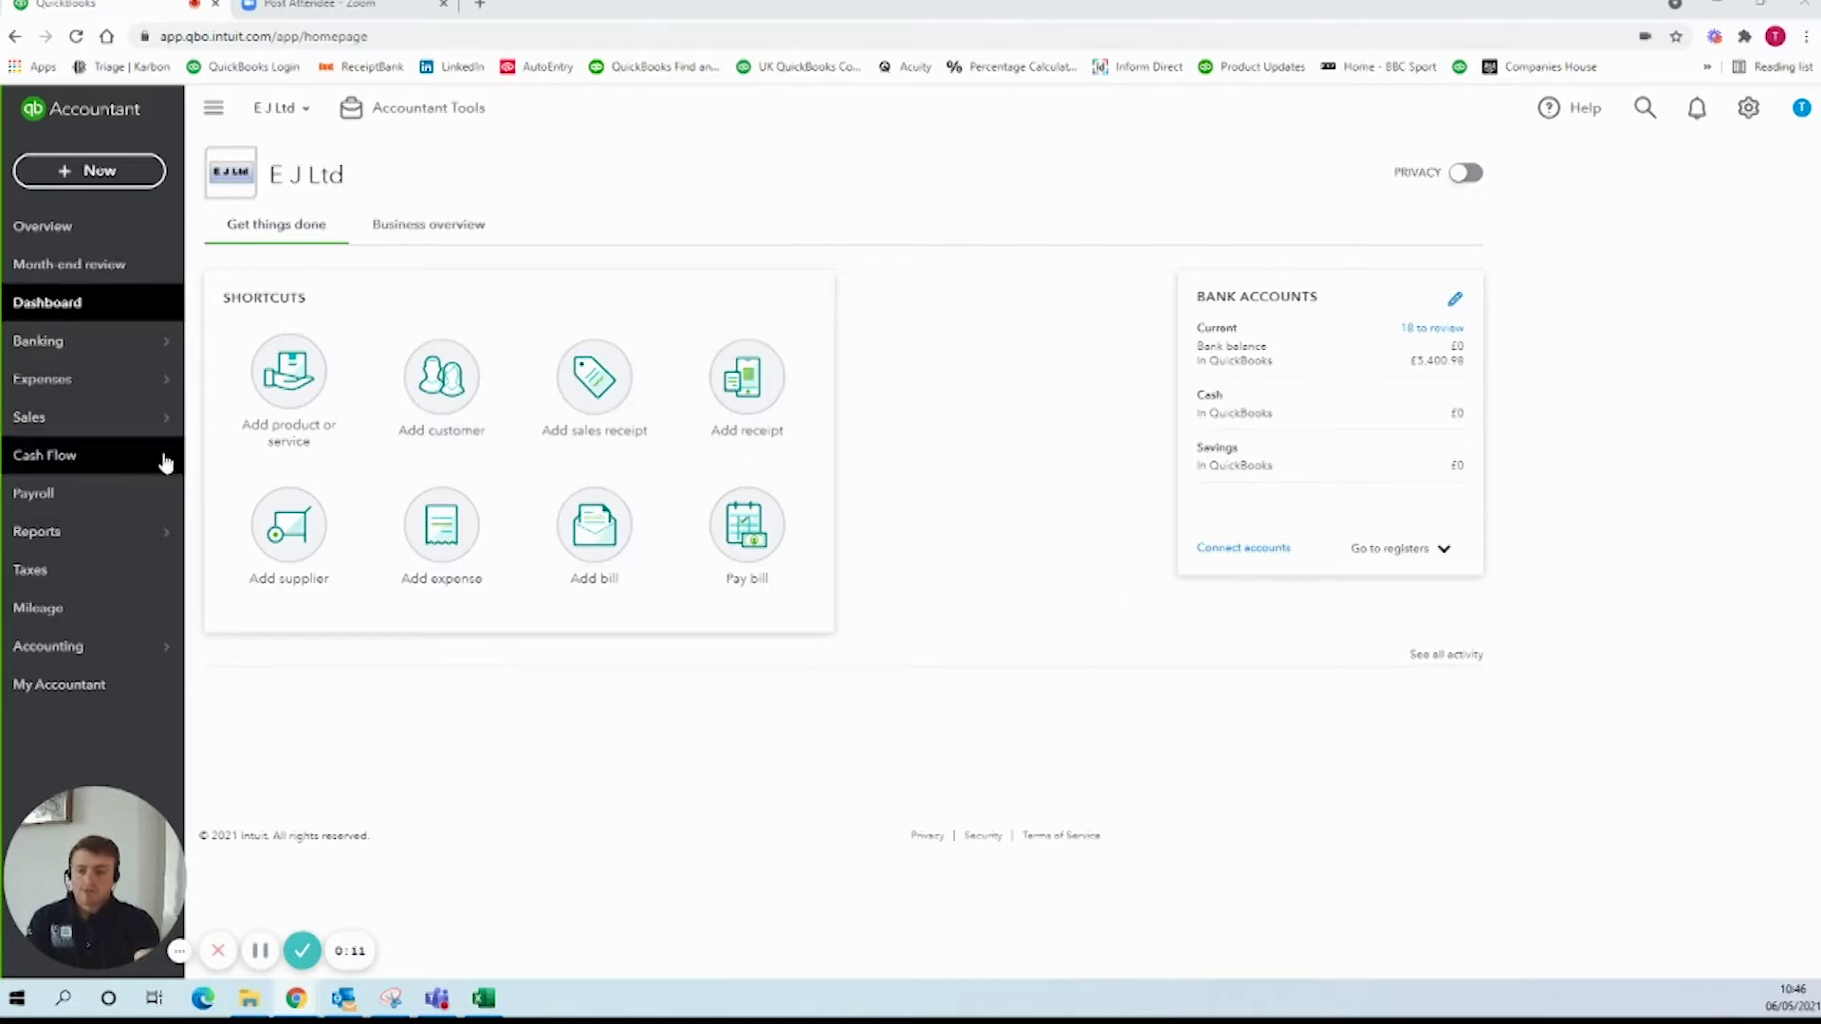
- Open the Cash Flow planner and look over its 12-month cash balance chart and transaction list
{"action": "left_click", "coordinate": [77, 461]}
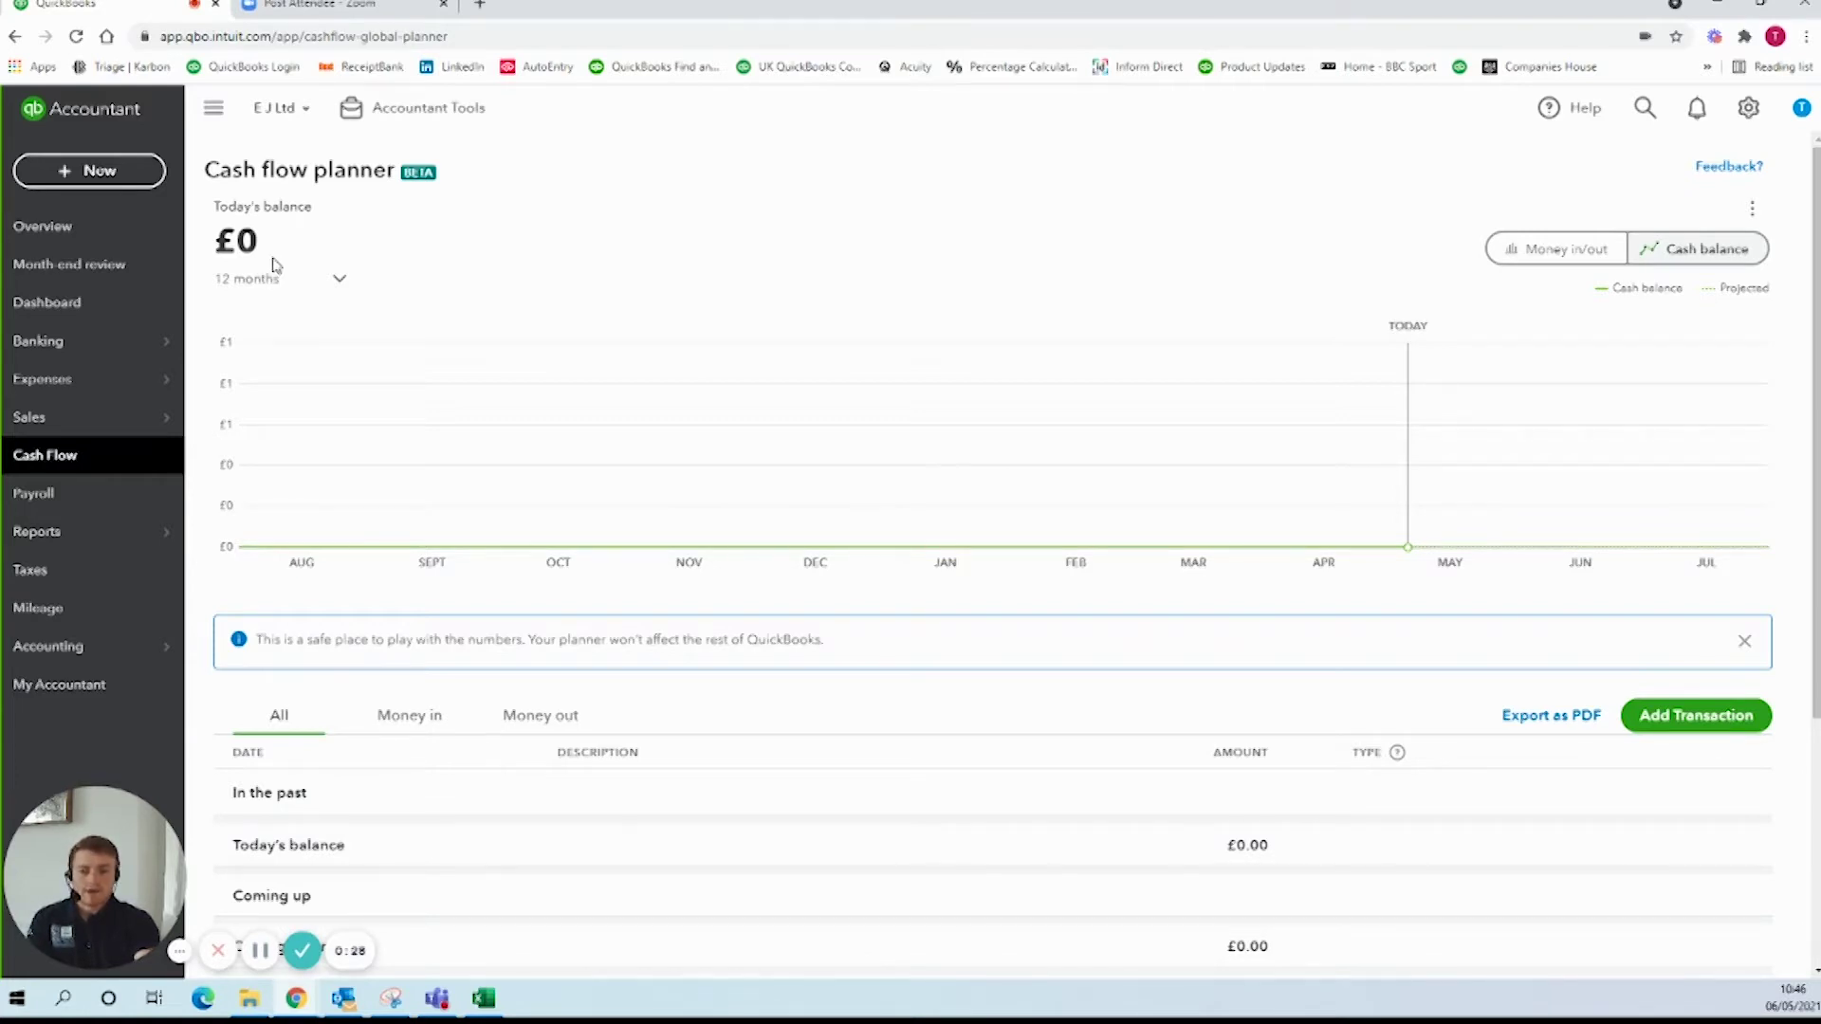
{"action": "mouse_move", "coordinate": [581, 389]}
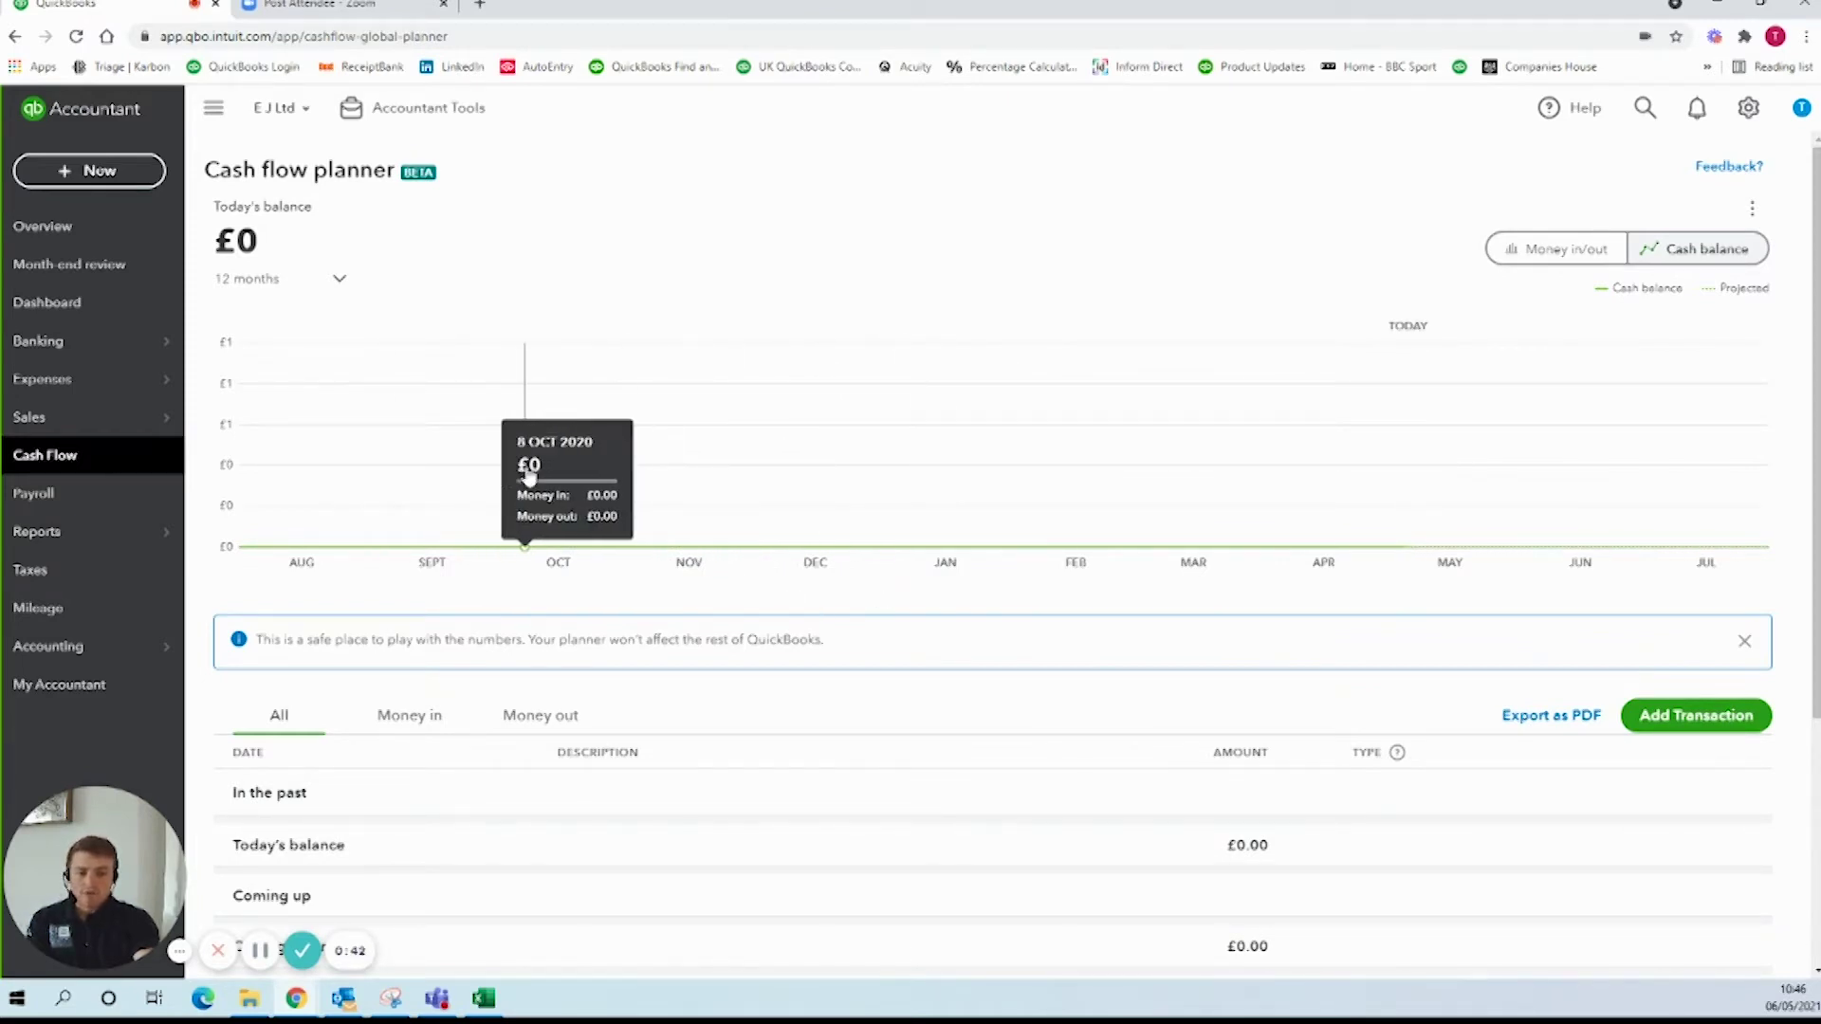
{"action": "scroll", "coordinate": [502, 464], "scroll_direction": "down", "scroll_amount": 2}
{"action": "scroll", "coordinate": [503, 475], "scroll_direction": "up", "scroll_amount": 2}
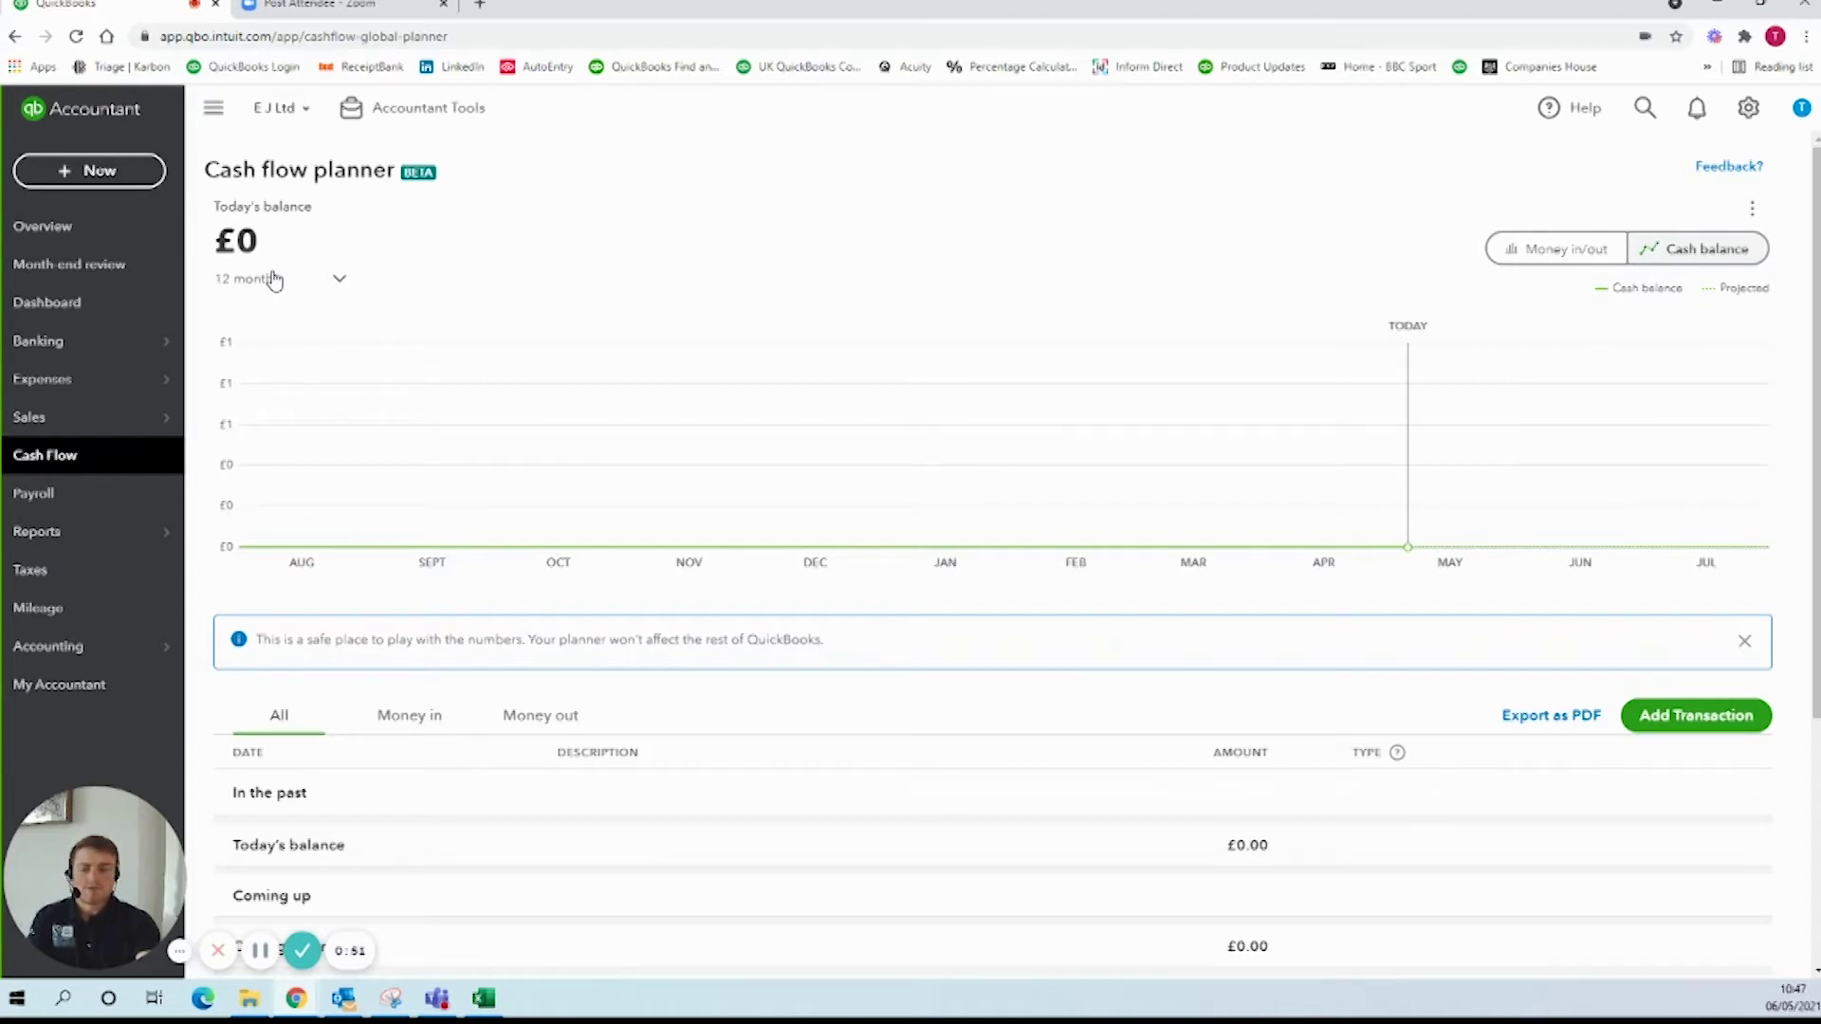
- Start a new planned transaction in the cash flow planner and date it 01/06/2021
{"action": "scroll", "coordinate": [758, 598], "scroll_direction": "down", "scroll_amount": 1}
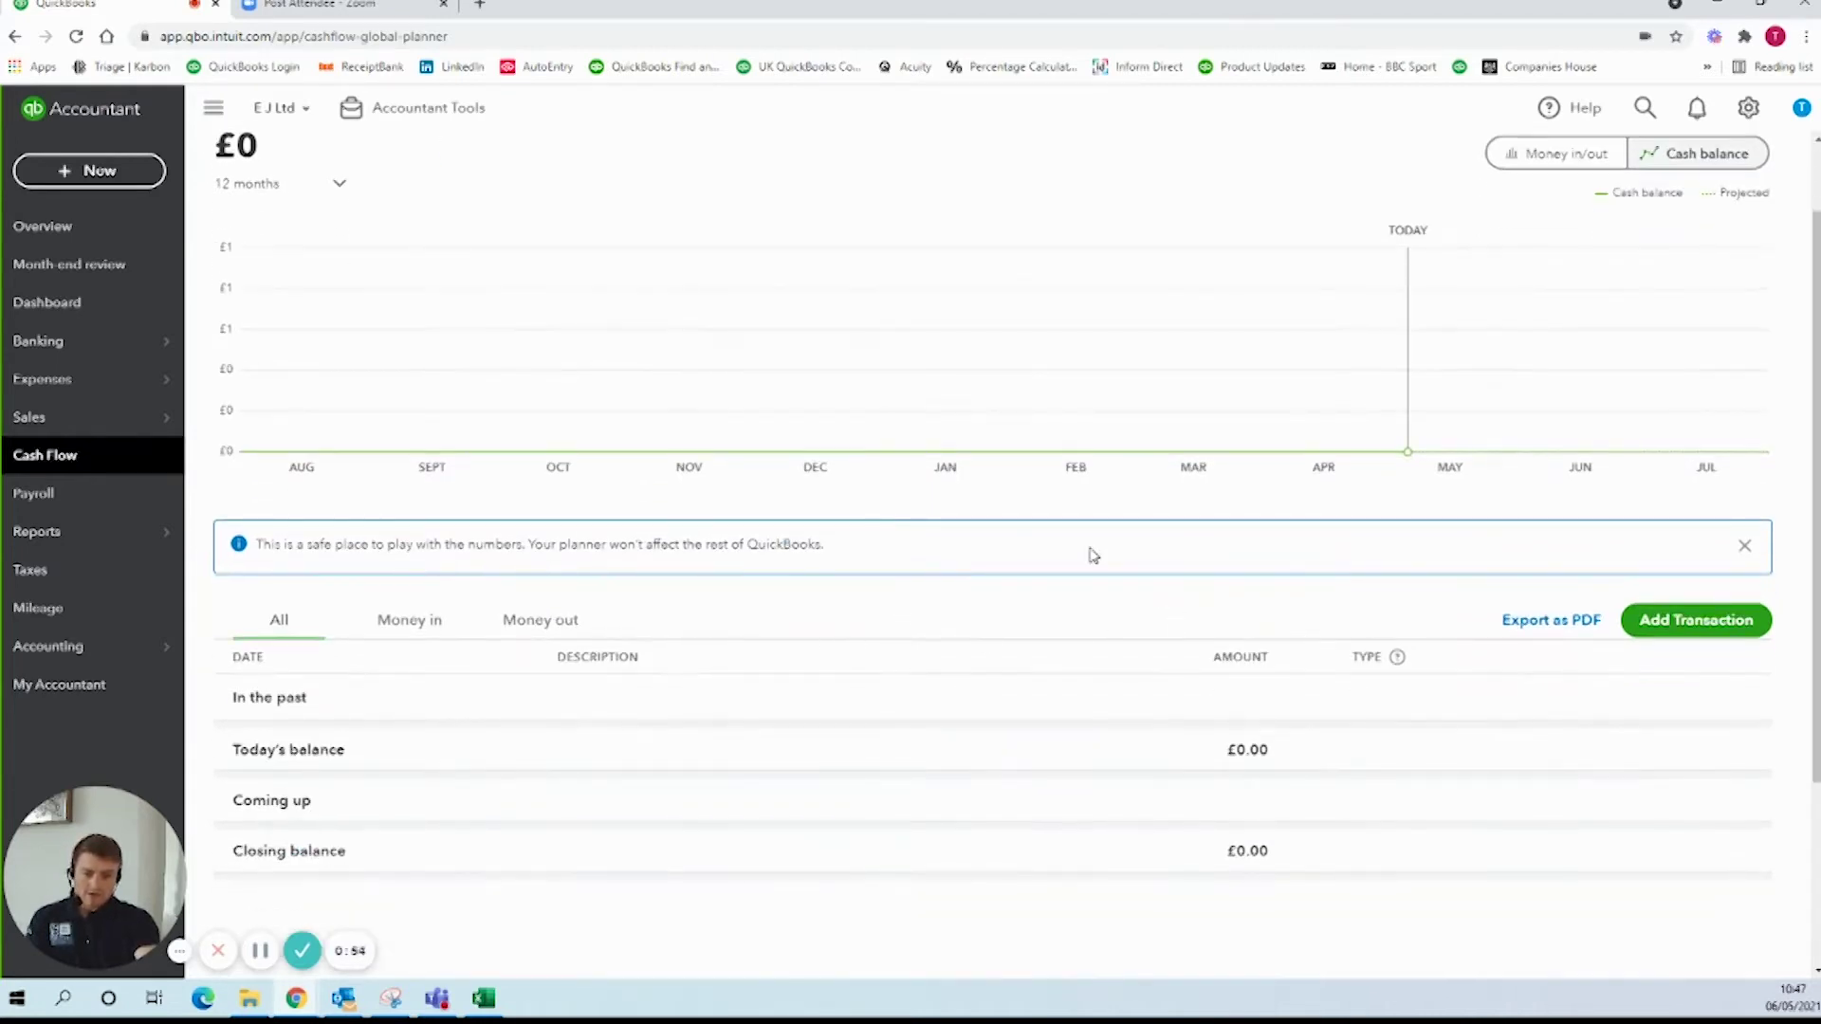
{"action": "left_click", "coordinate": [1691, 626]}
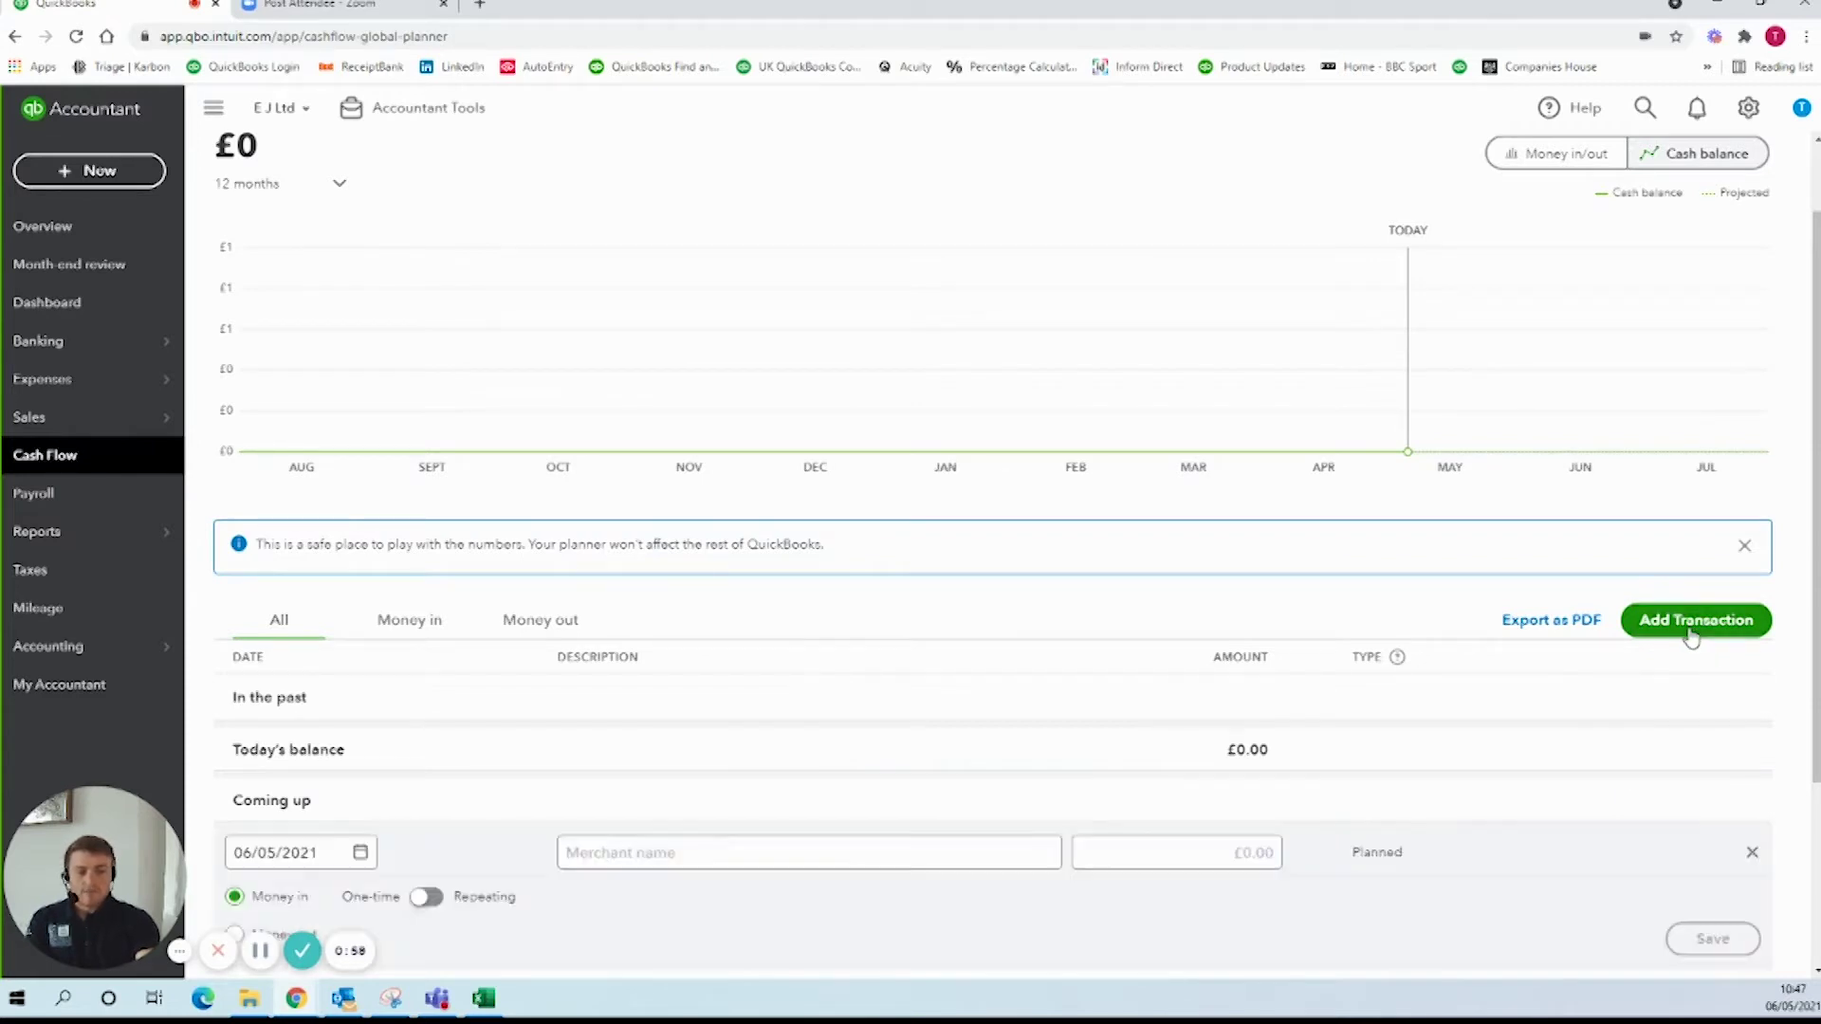
{"action": "scroll", "coordinate": [1369, 617], "scroll_direction": "down", "scroll_amount": 2}
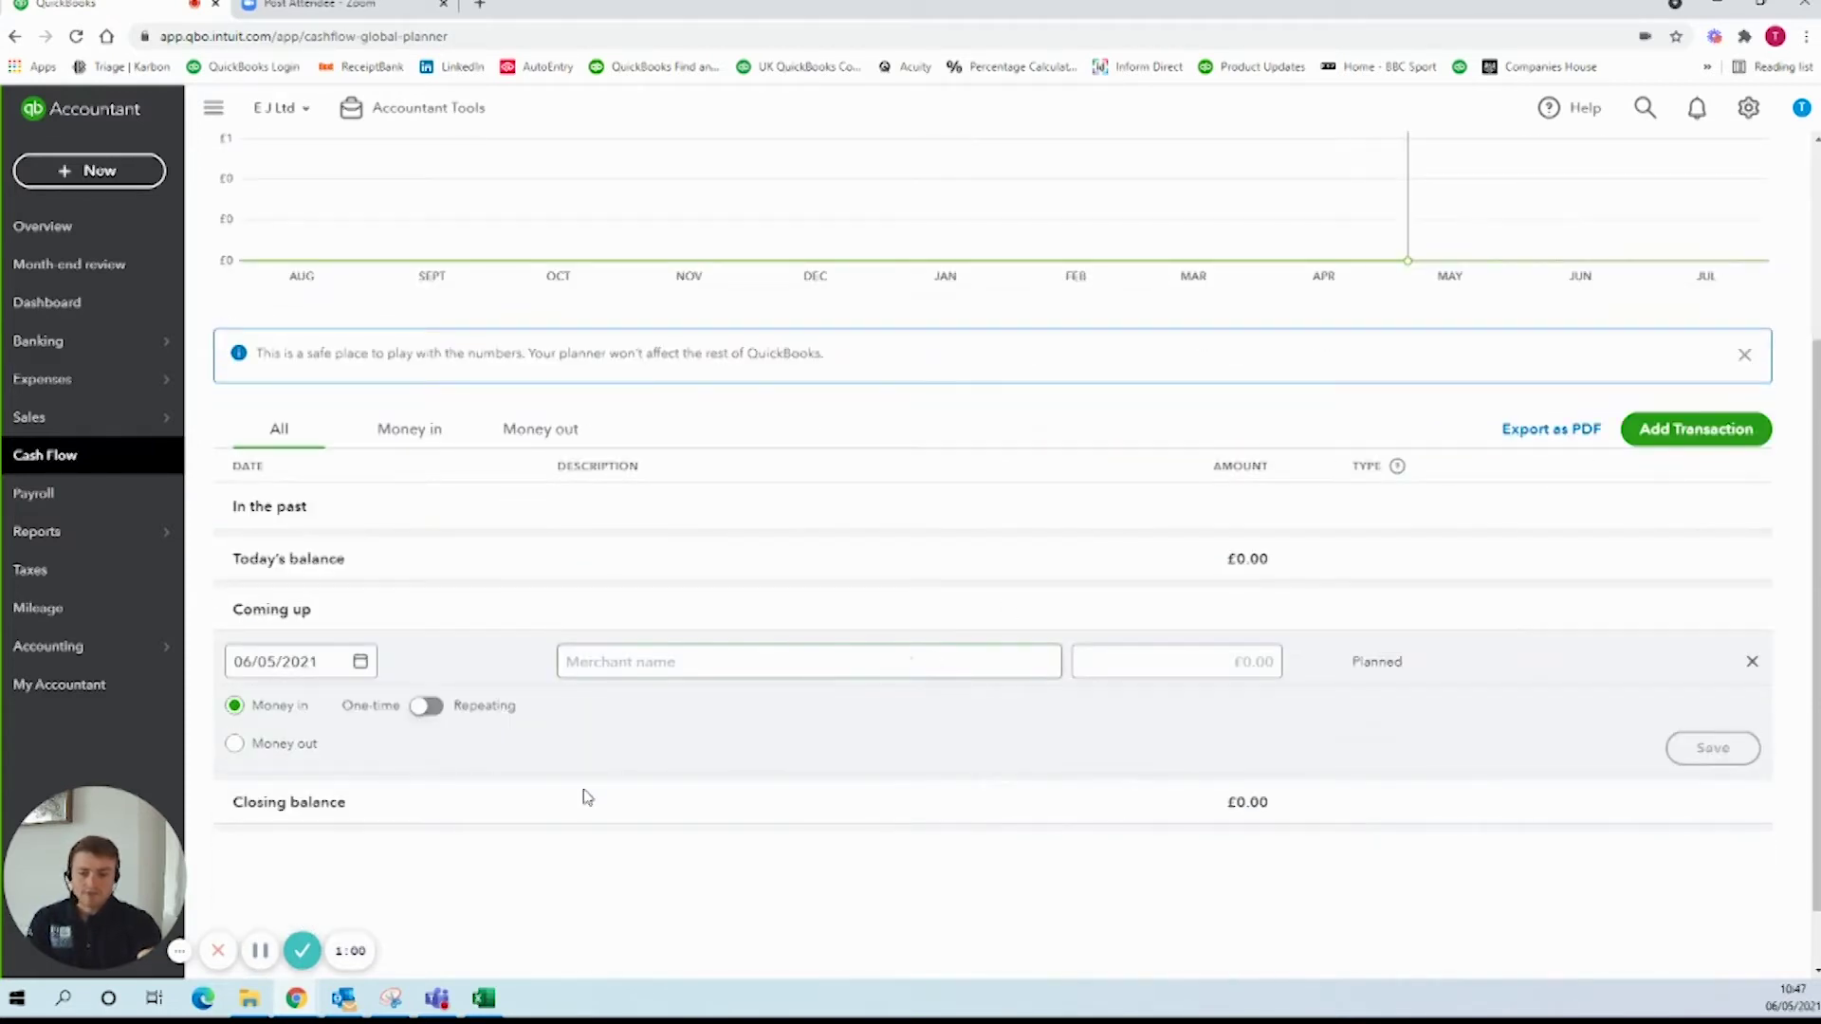
{"action": "left_click", "coordinate": [281, 663]}
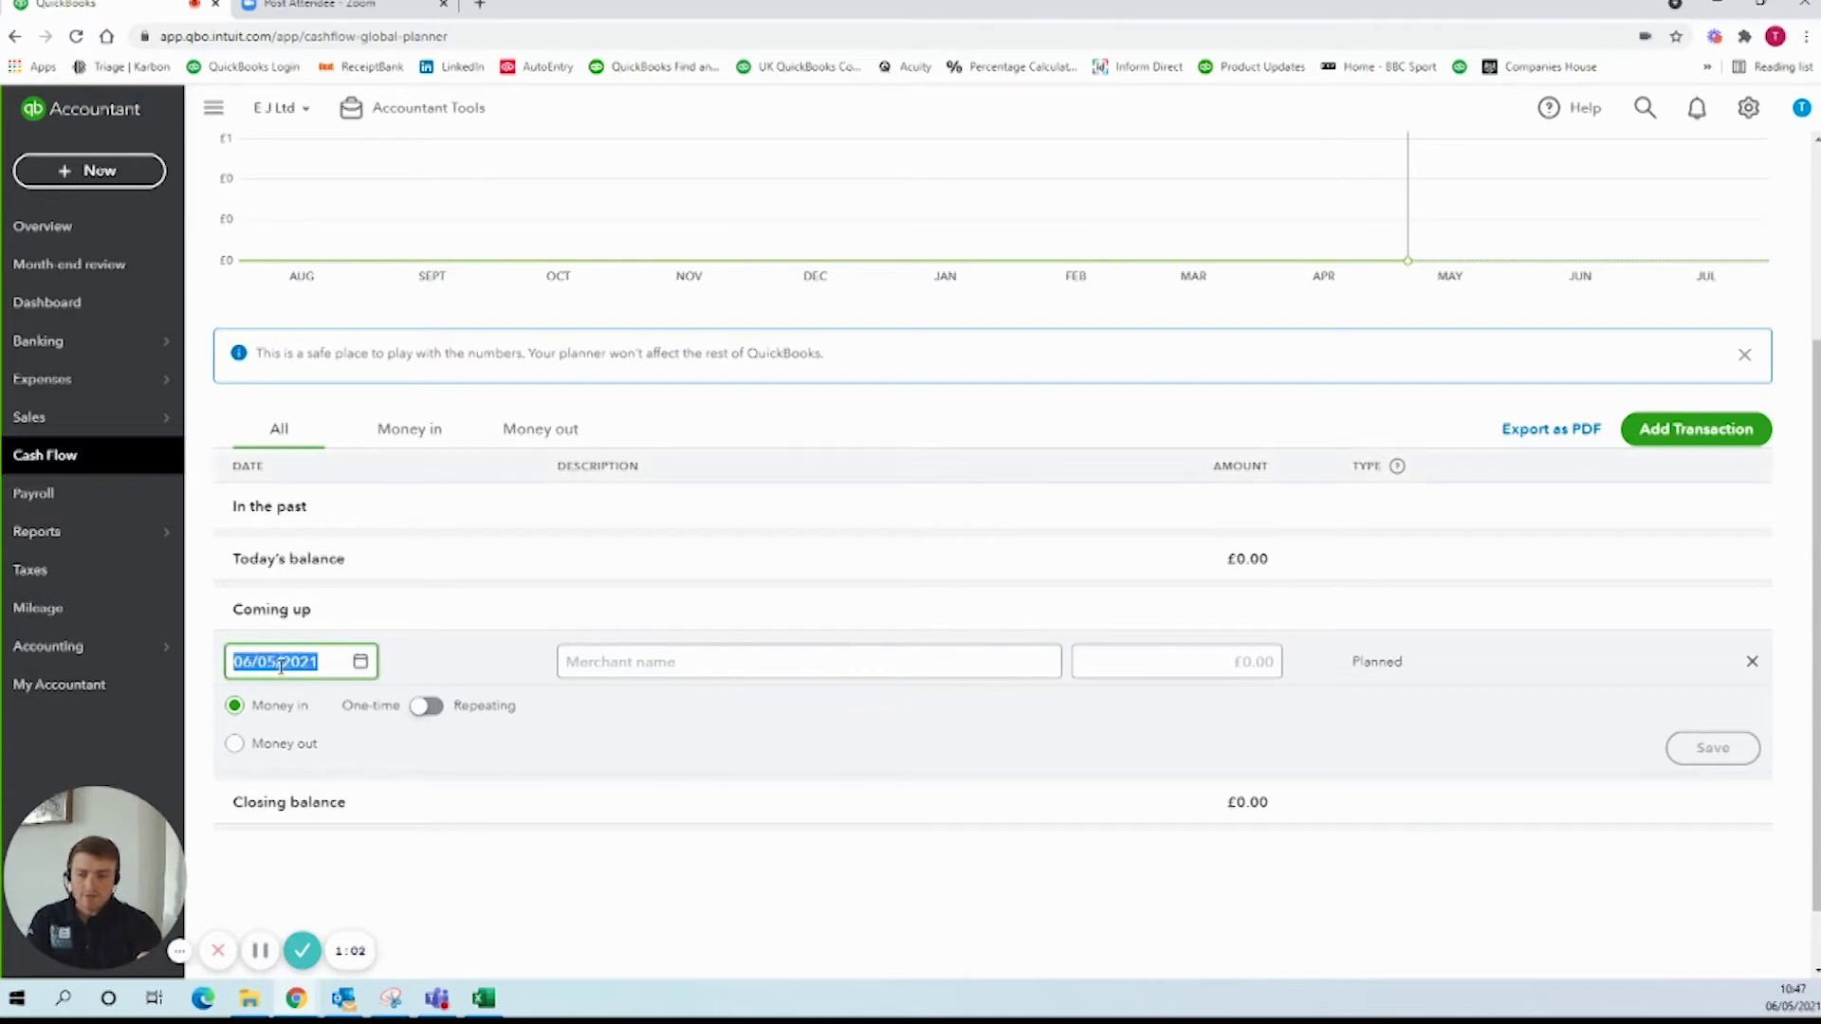
{"action": "type", "text": "0"}
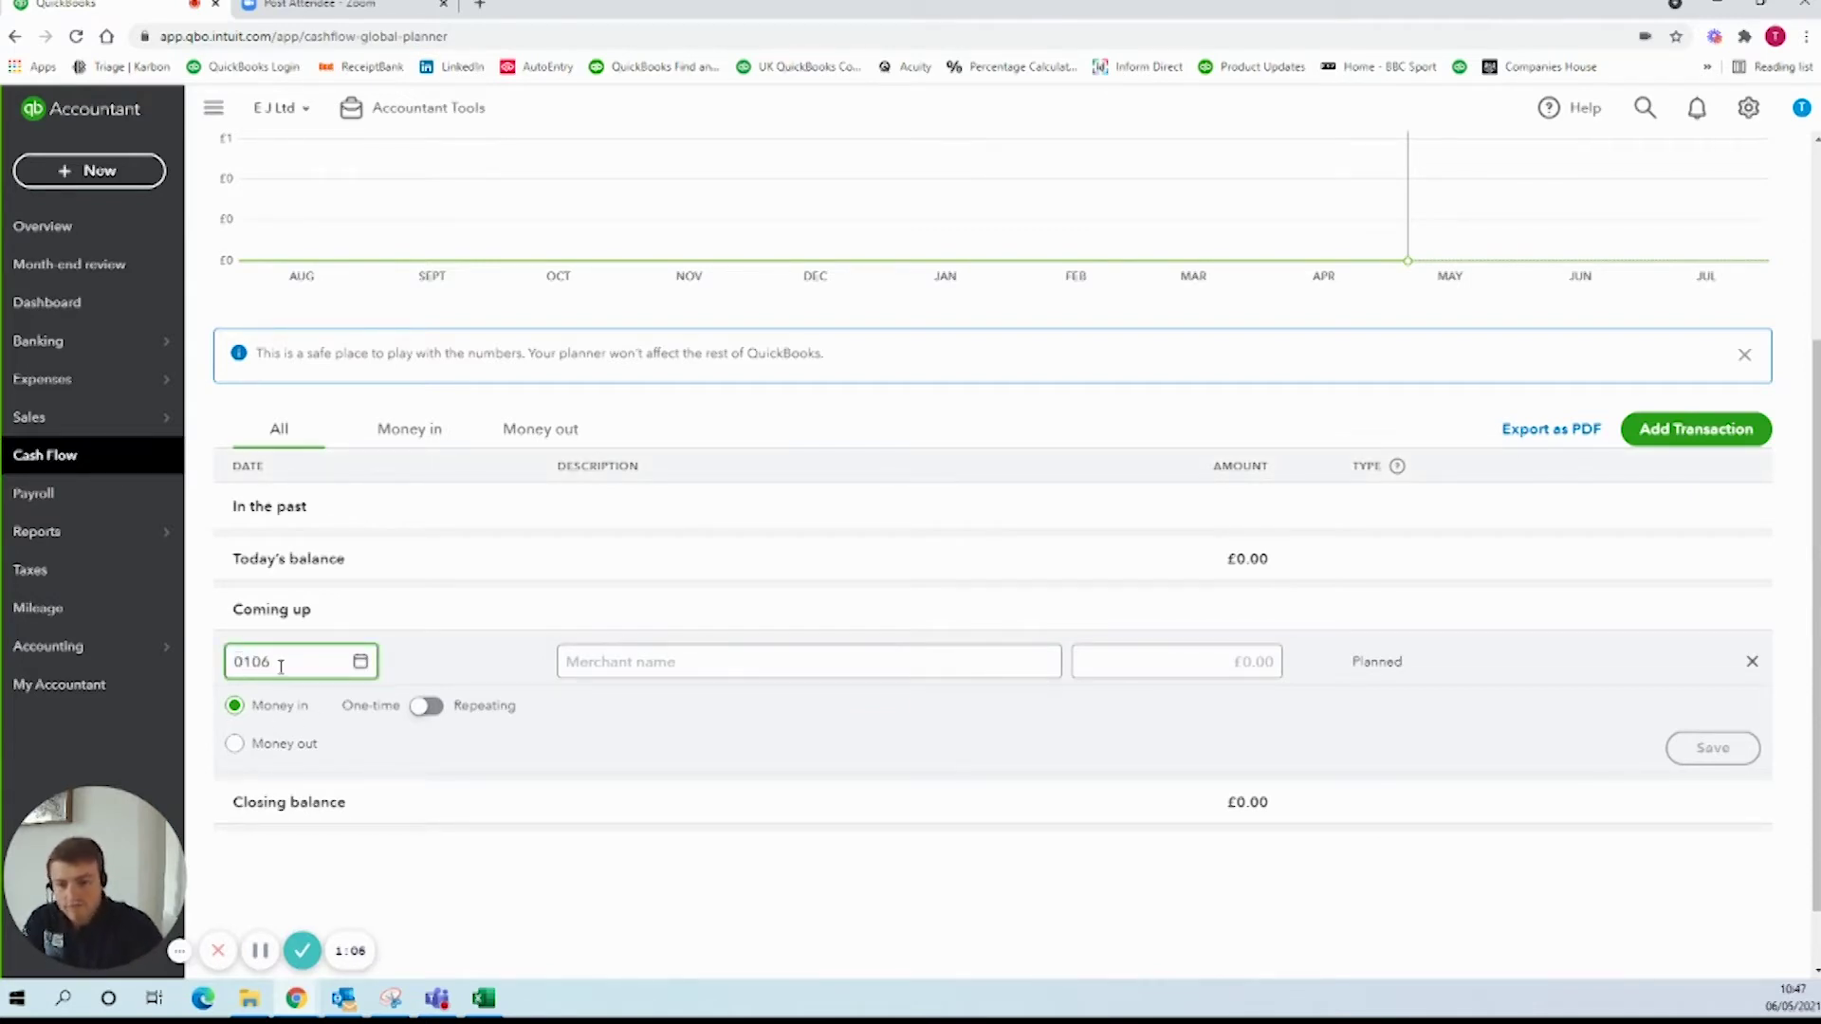
{"action": "type", "text": "1/06/2021"}
- Enter Amazon as the merchant with an amount of £5,000, mark it as one-time money out, and save the transaction
{"action": "left_click", "coordinate": [638, 661]}
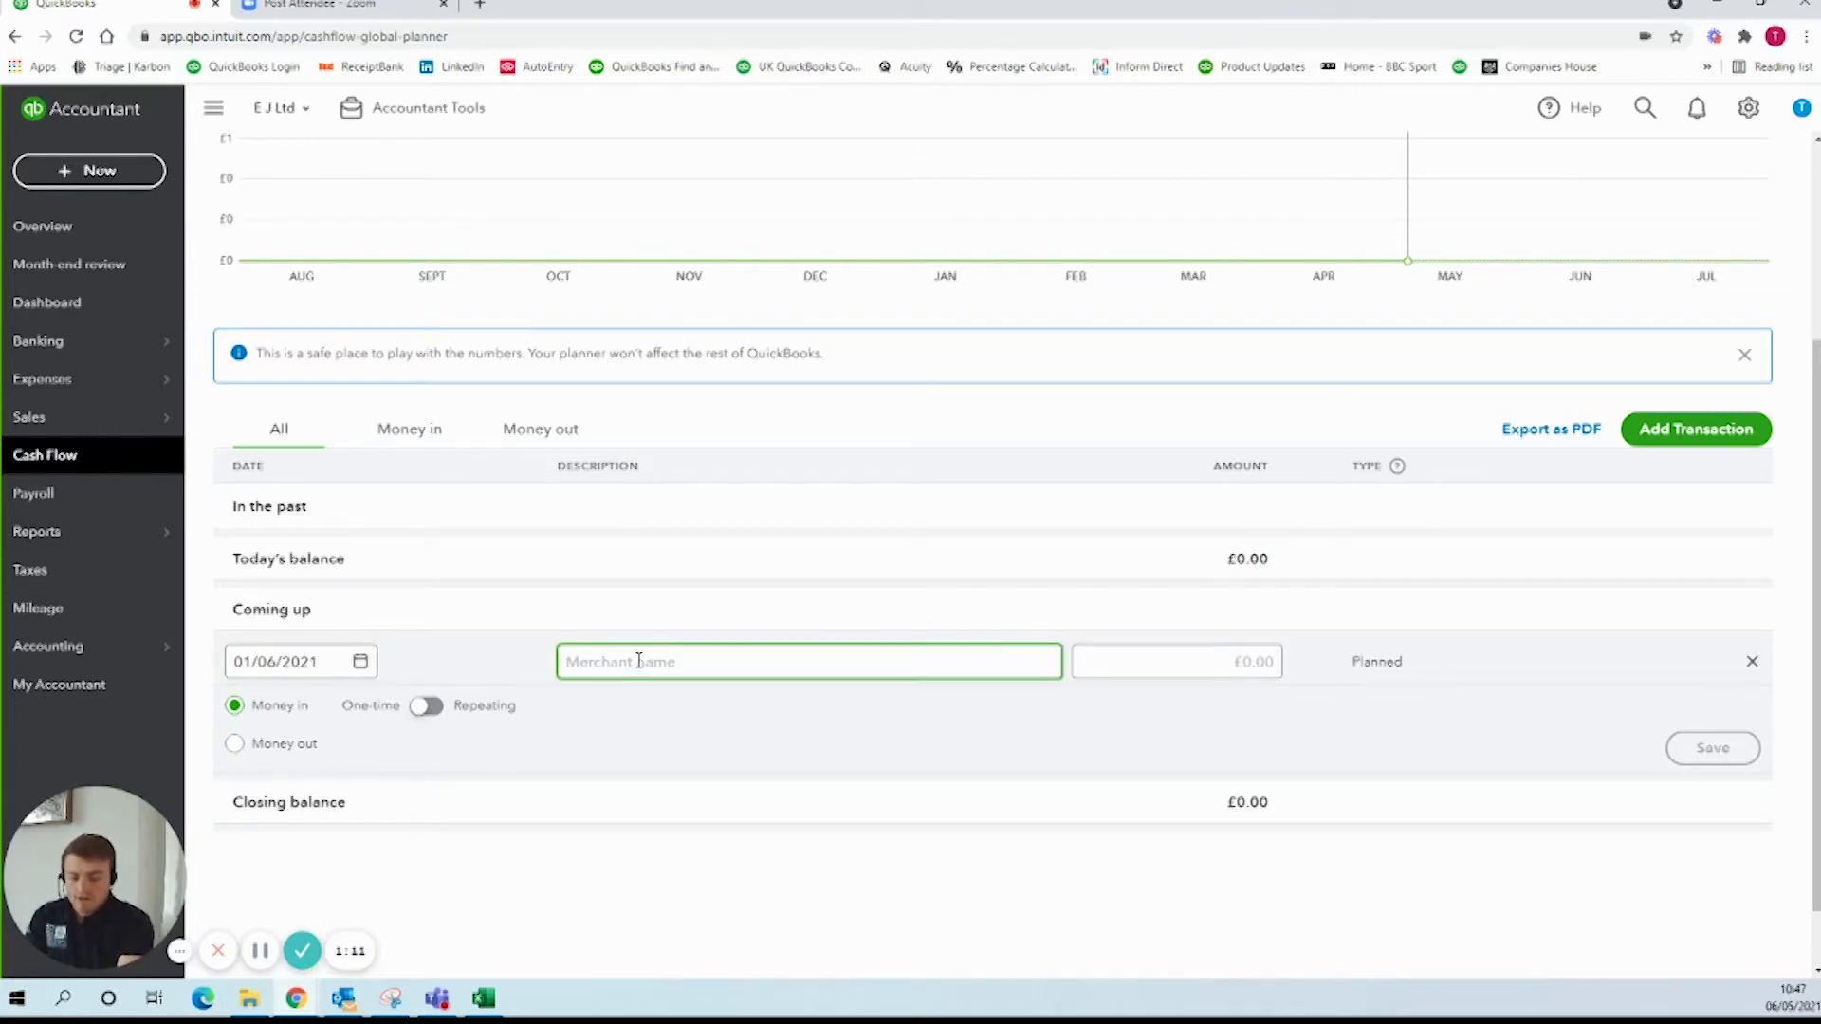
{"action": "type", "text": "Amazon"}
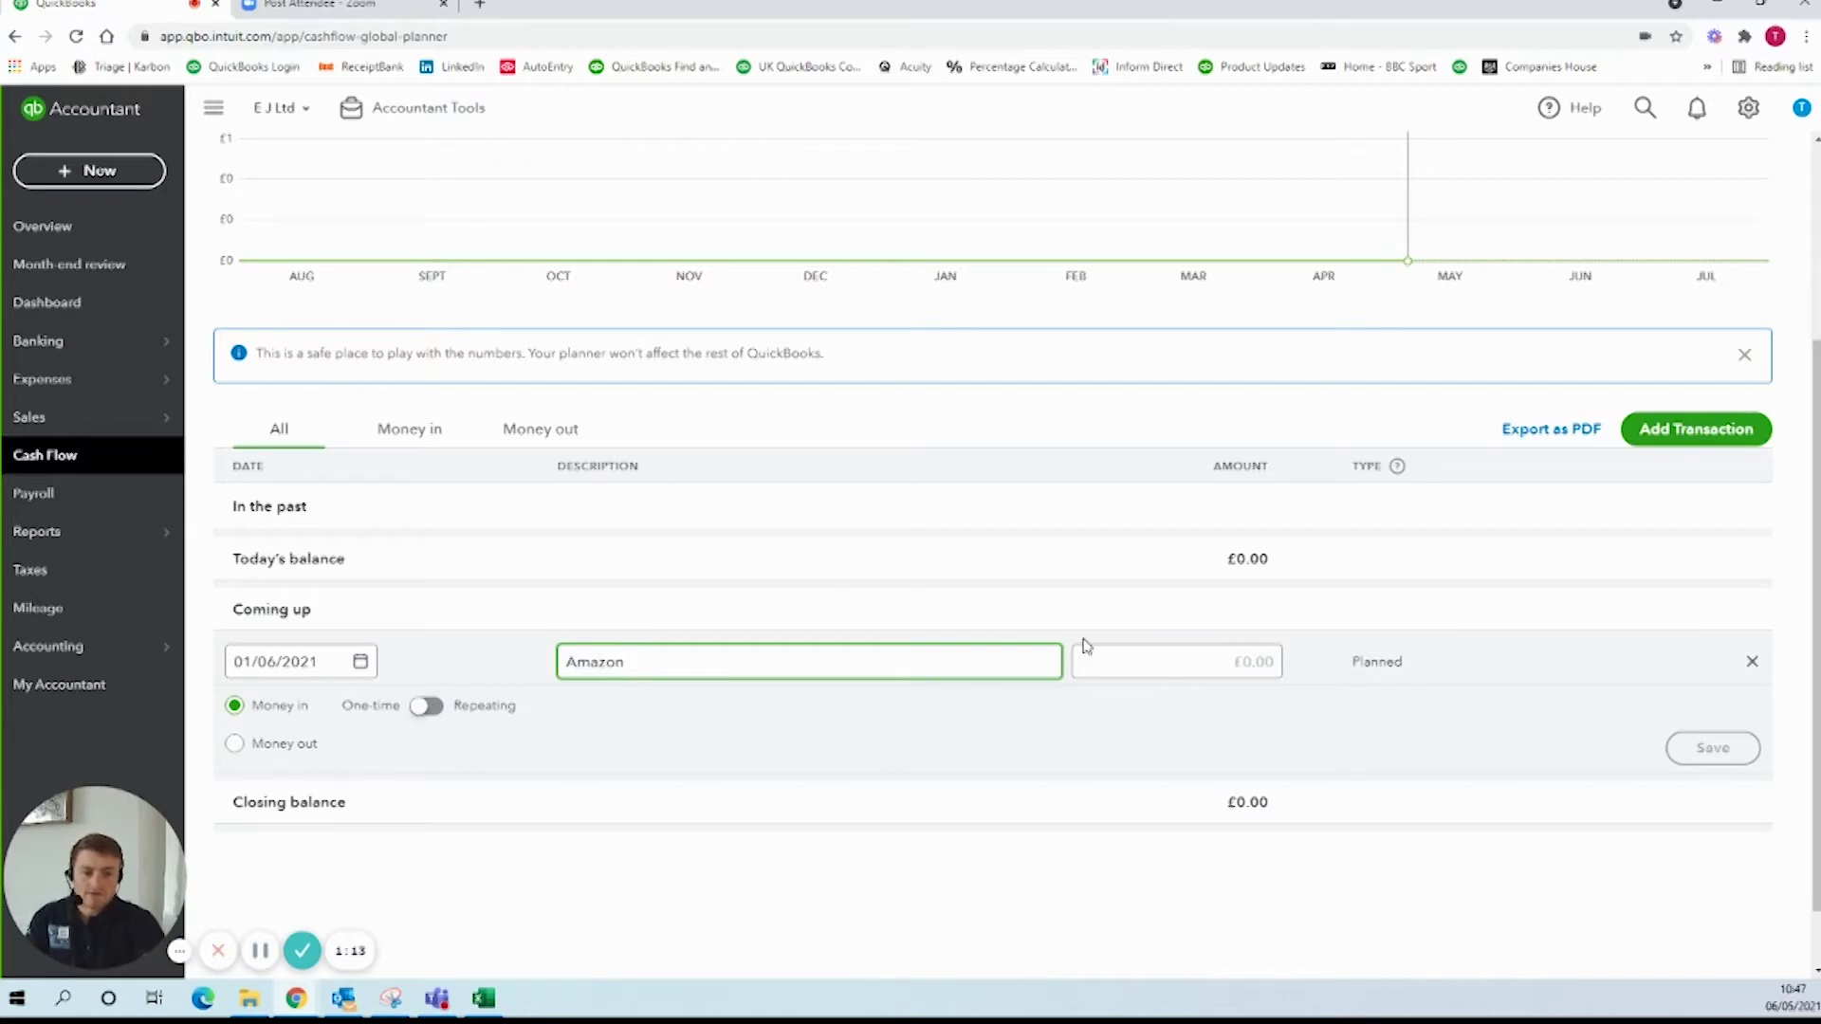
{"action": "left_click", "coordinate": [1181, 656]}
{"action": "type", "text": "5000"}
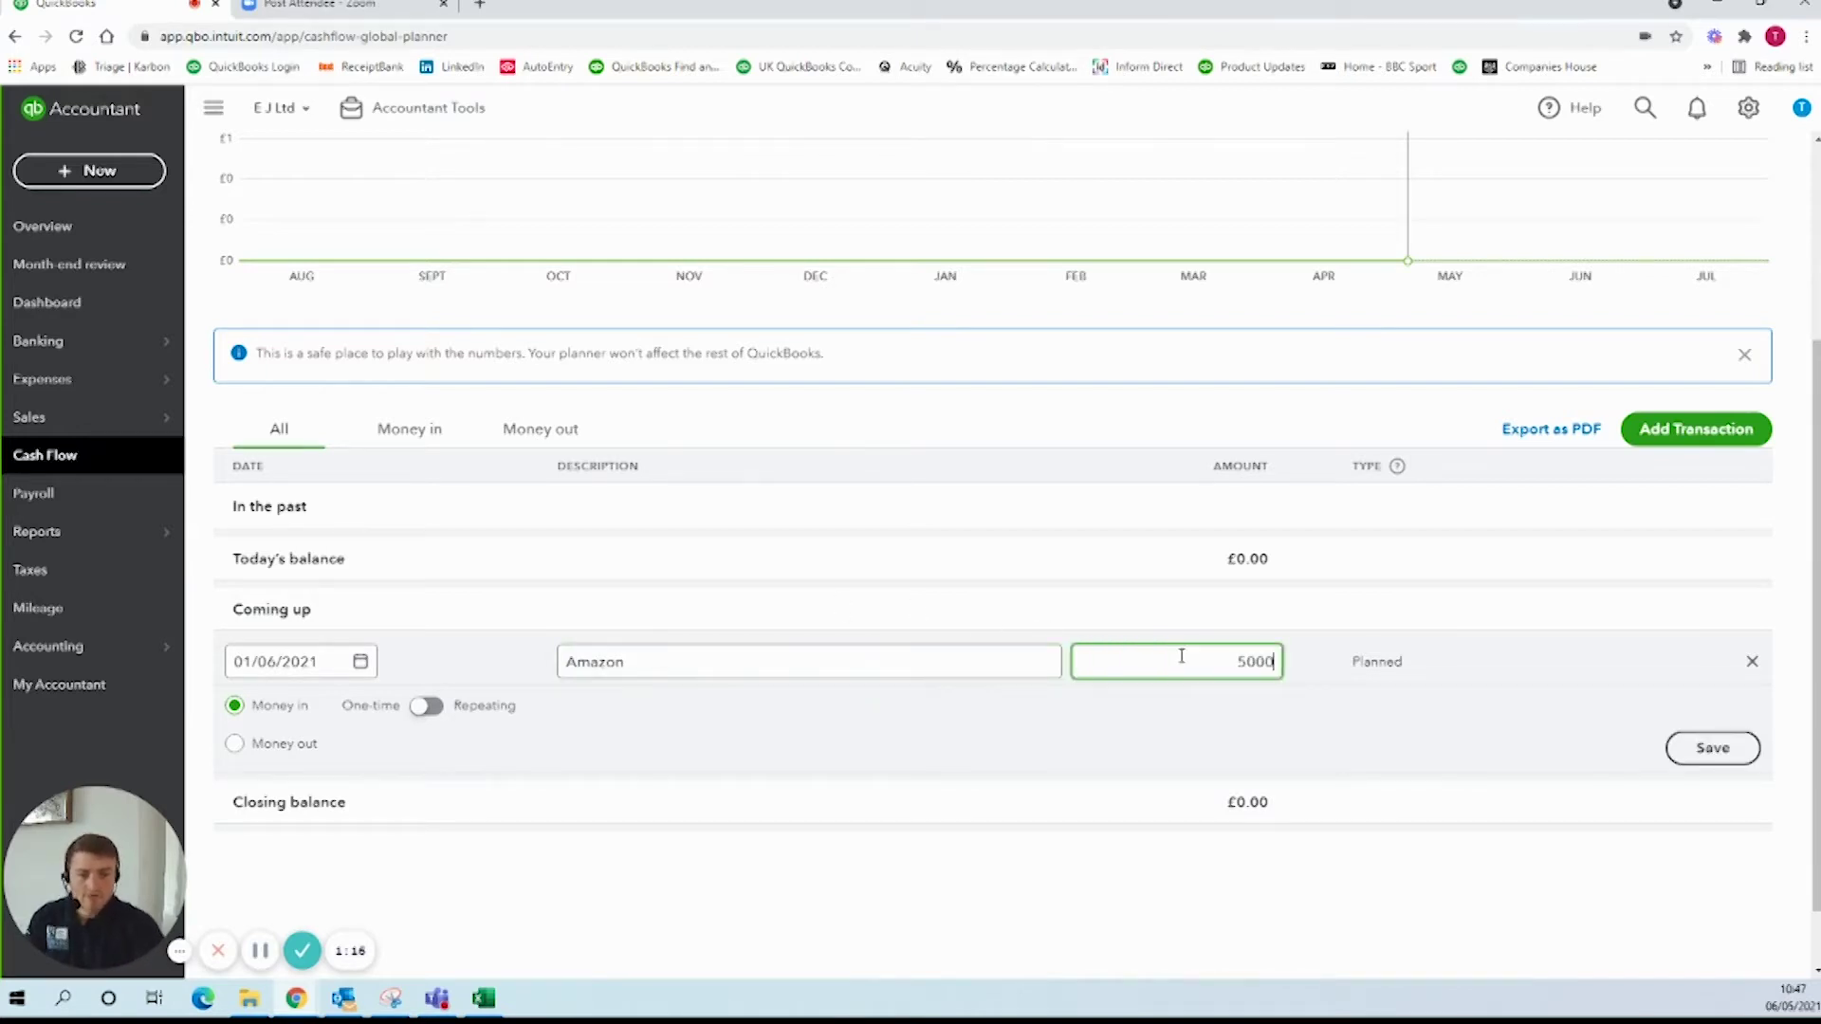
{"action": "left_click", "coordinate": [271, 751]}
{"action": "left_click", "coordinate": [272, 752]}
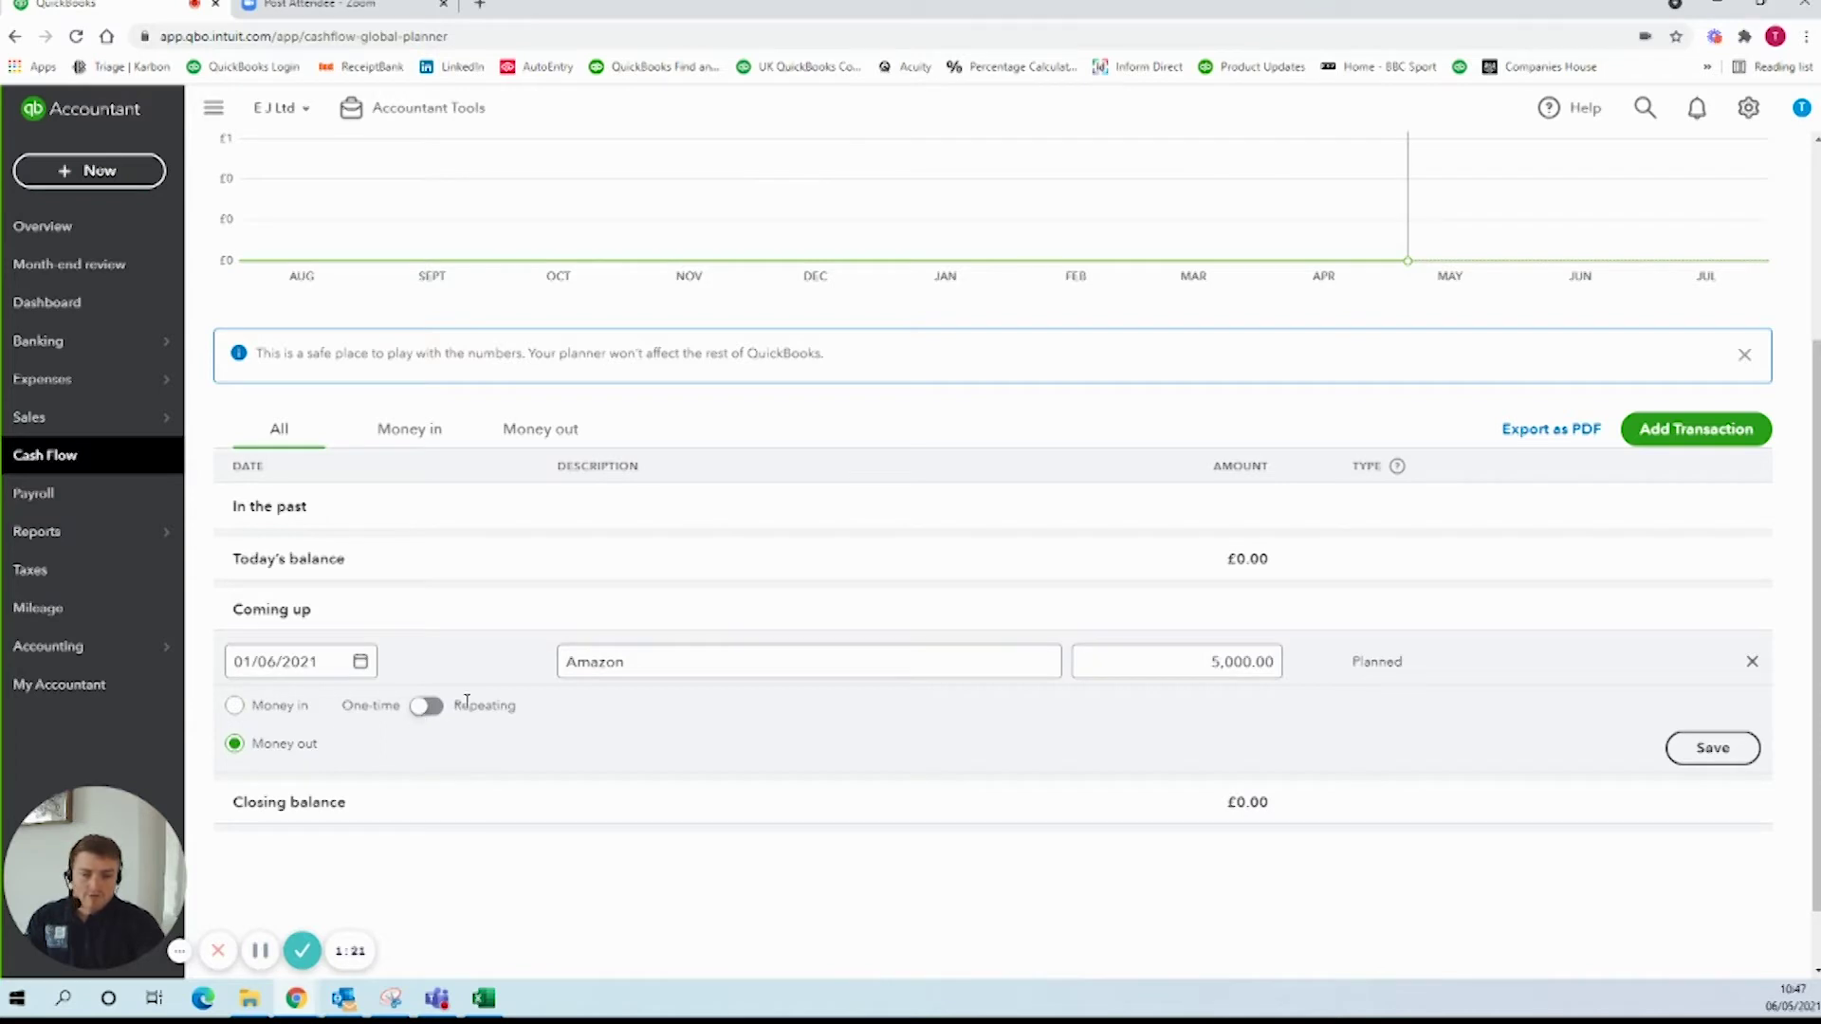
{"action": "left_click", "coordinate": [1722, 753]}
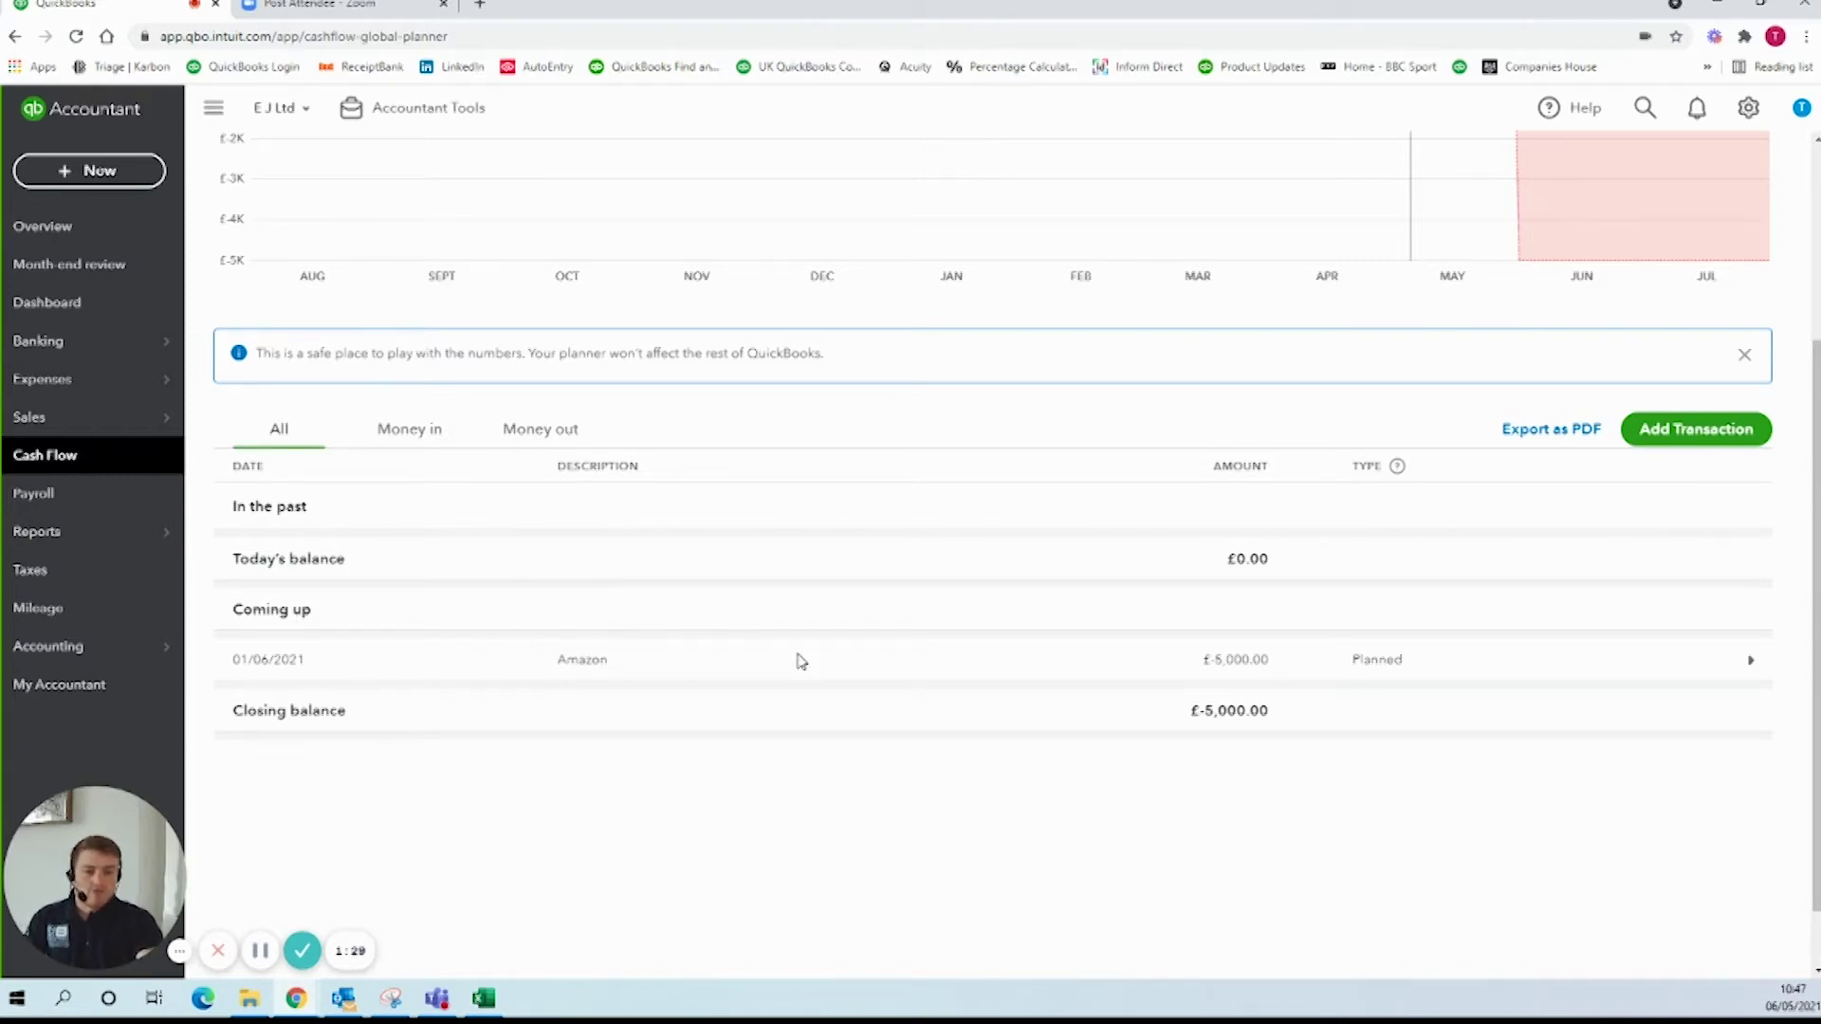
- Switch the planner chart to the Money in/out view and extend its period to 24 months
{"action": "scroll", "coordinate": [753, 700], "scroll_direction": "up", "scroll_amount": 1}
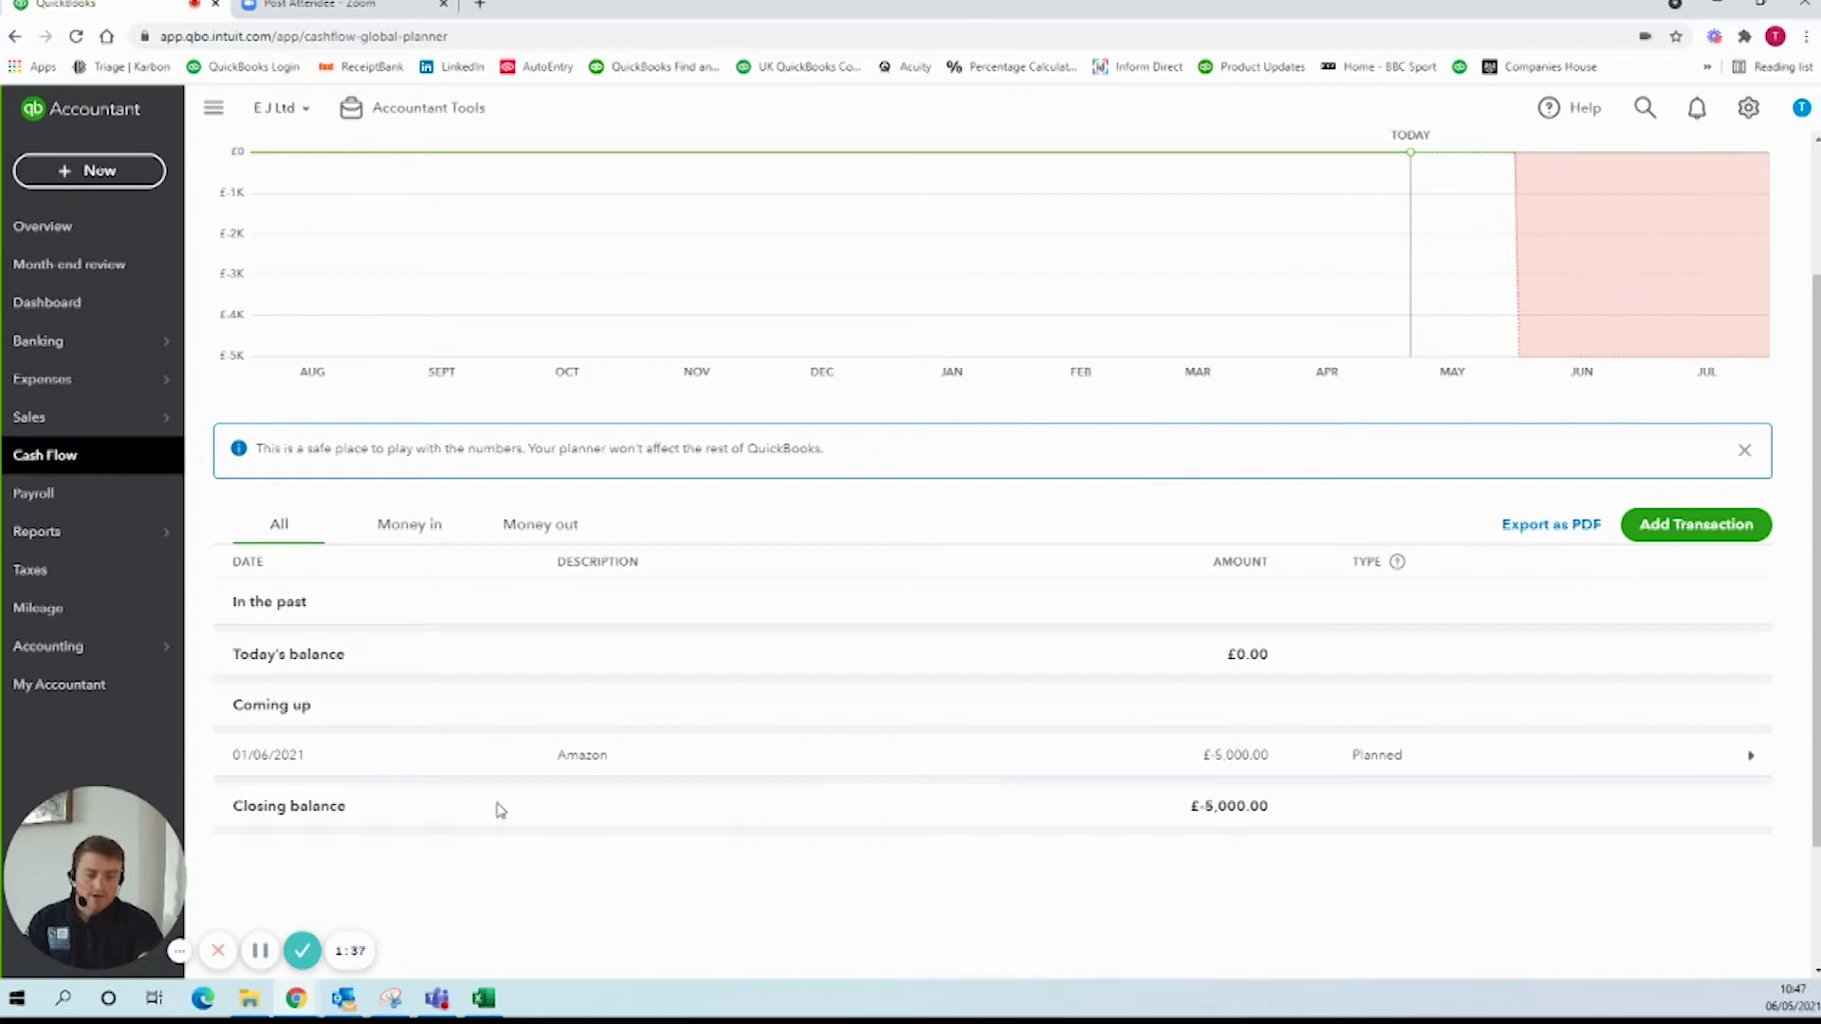
{"action": "scroll", "coordinate": [1234, 823], "scroll_direction": "up", "scroll_amount": 2}
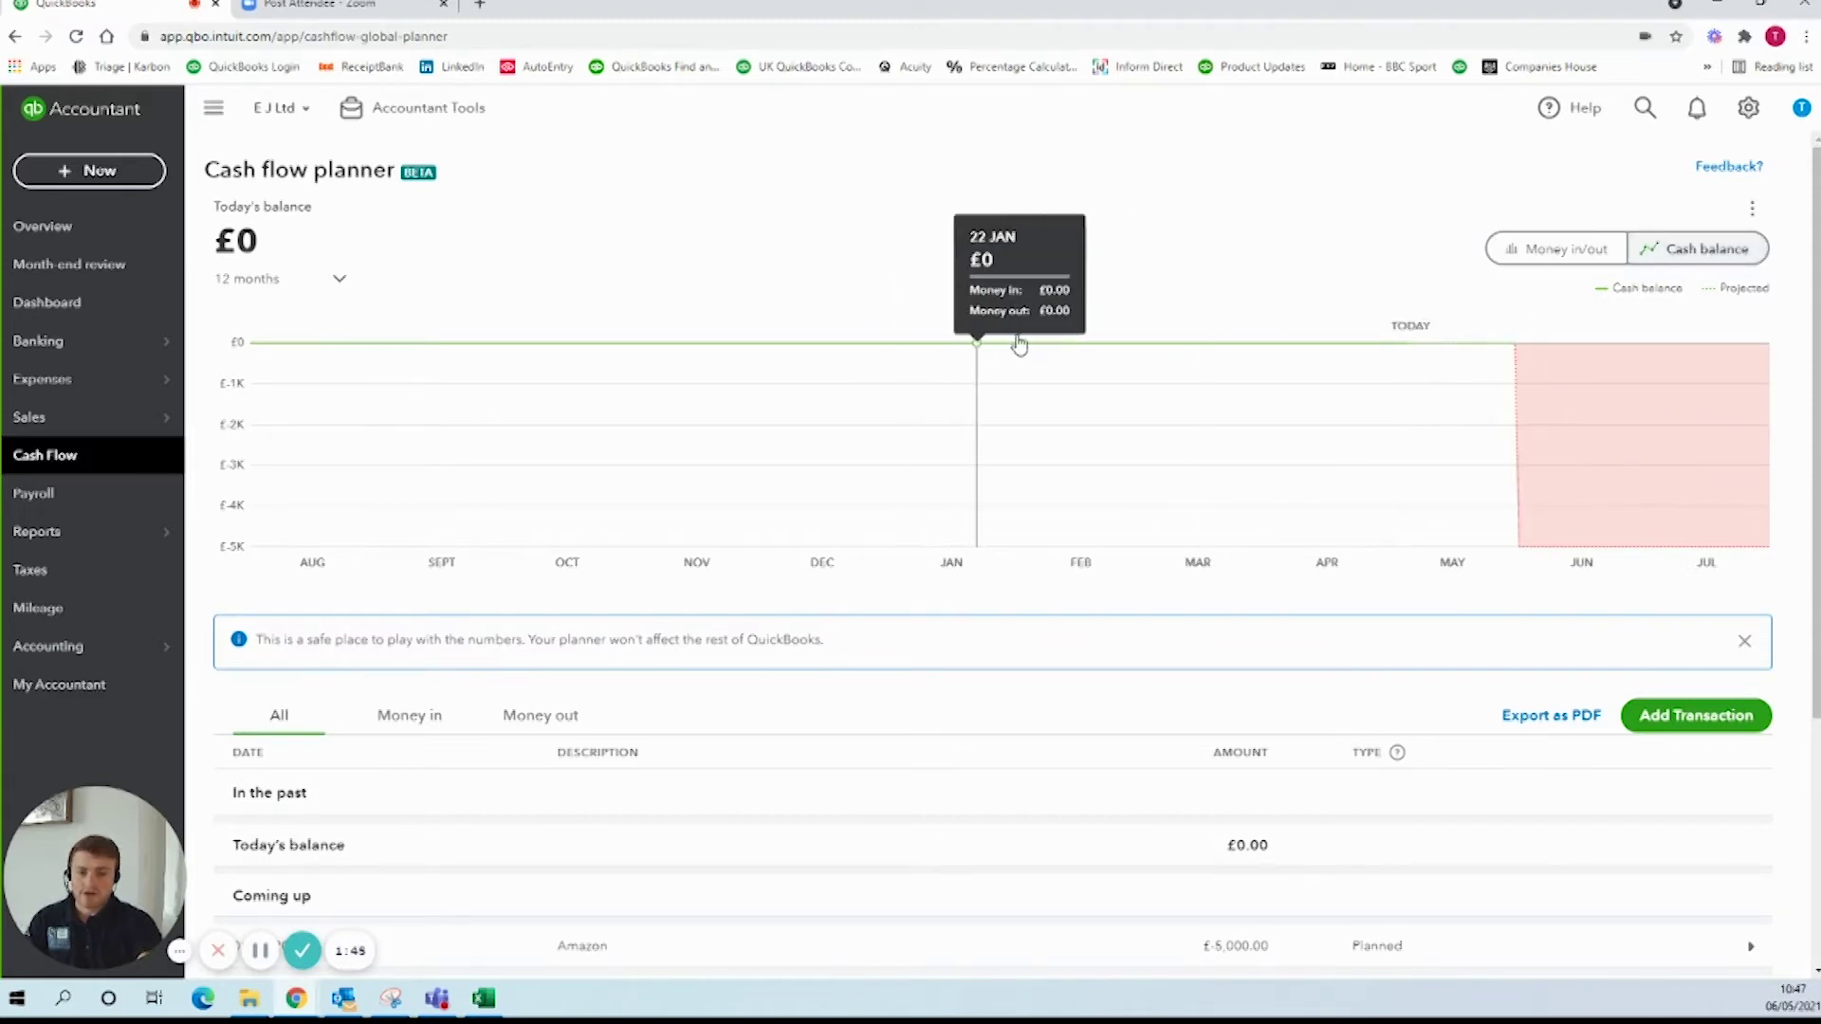
{"action": "left_click", "coordinate": [1556, 254]}
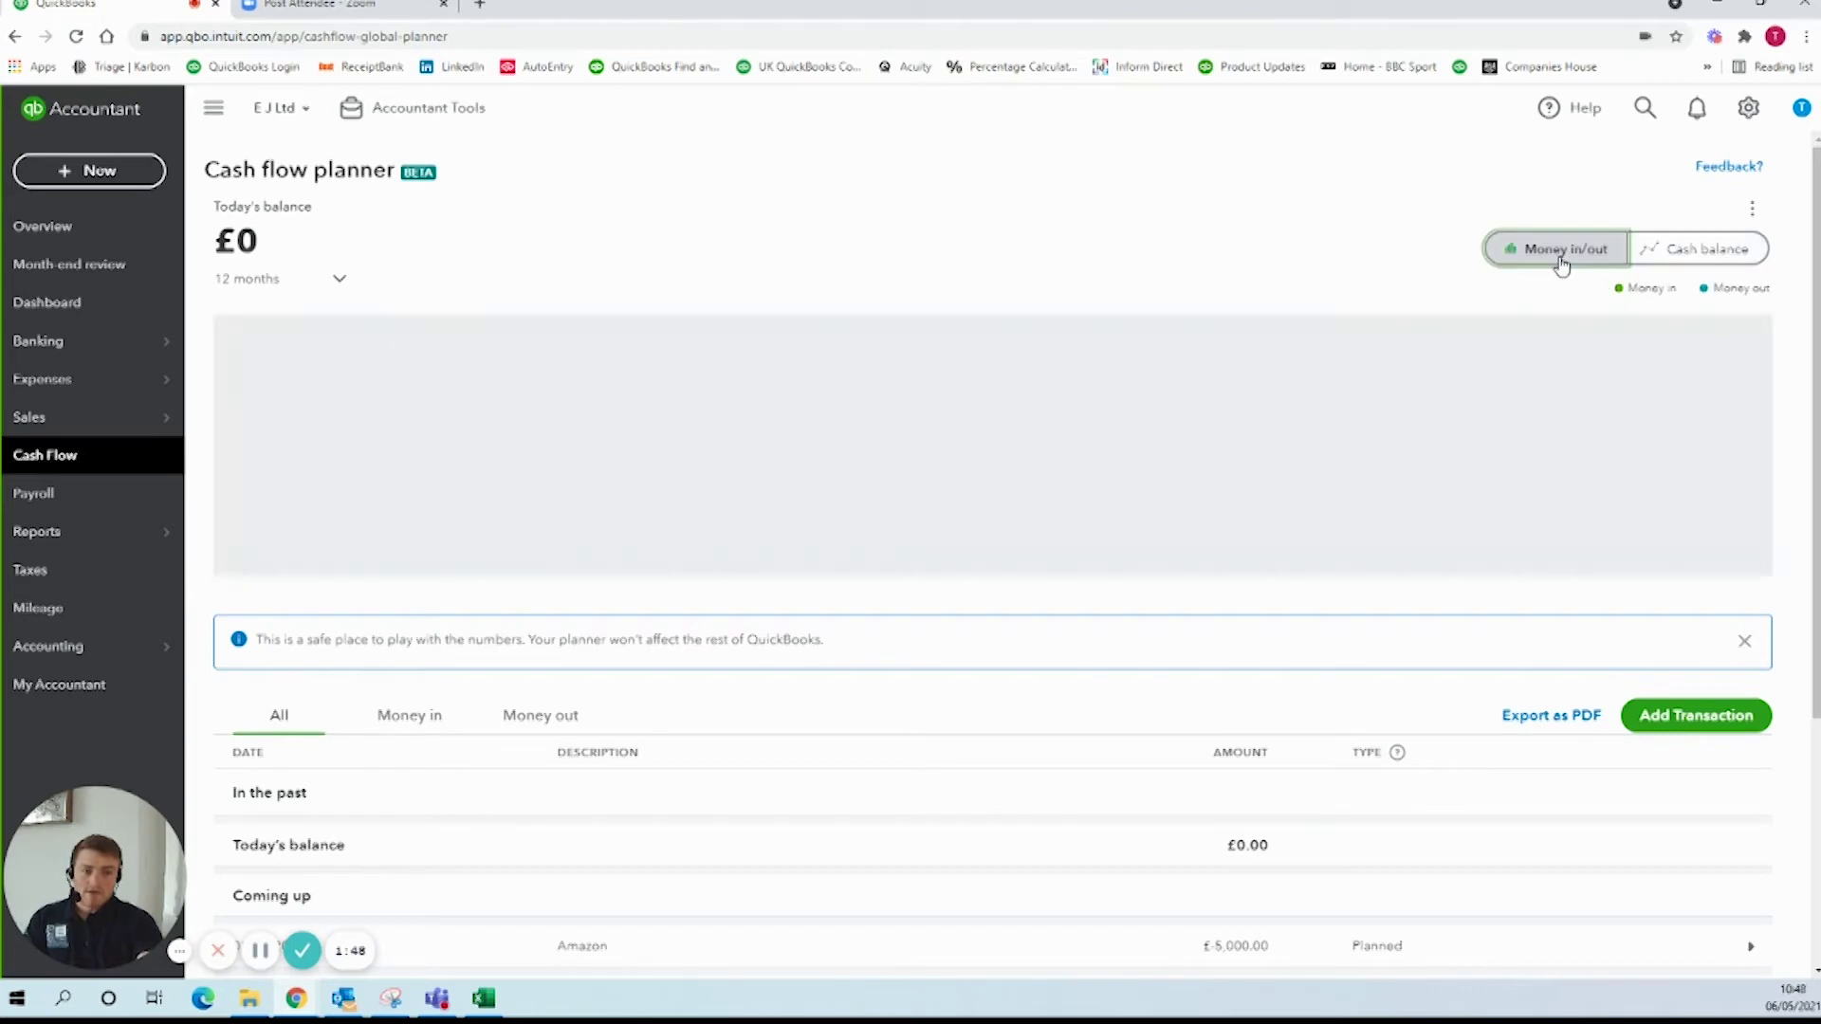
{"action": "mouse_move", "coordinate": [1606, 427]}
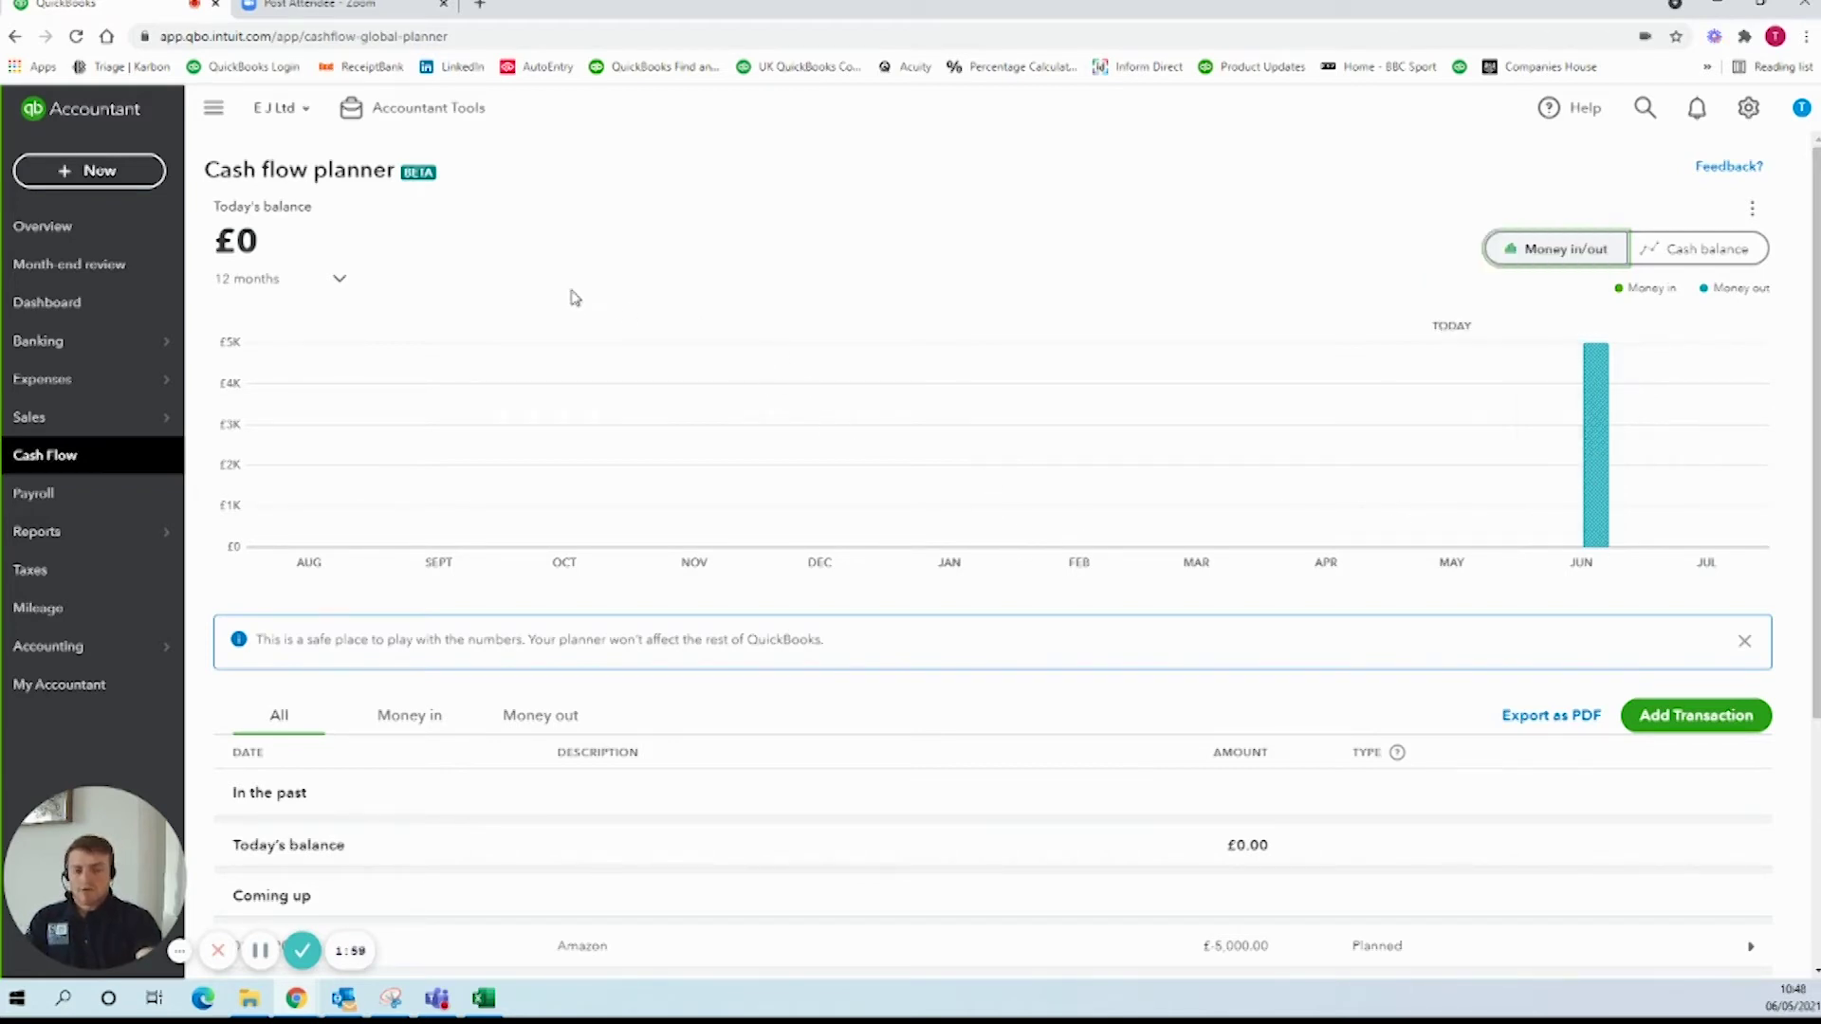
{"action": "left_click", "coordinate": [339, 281]}
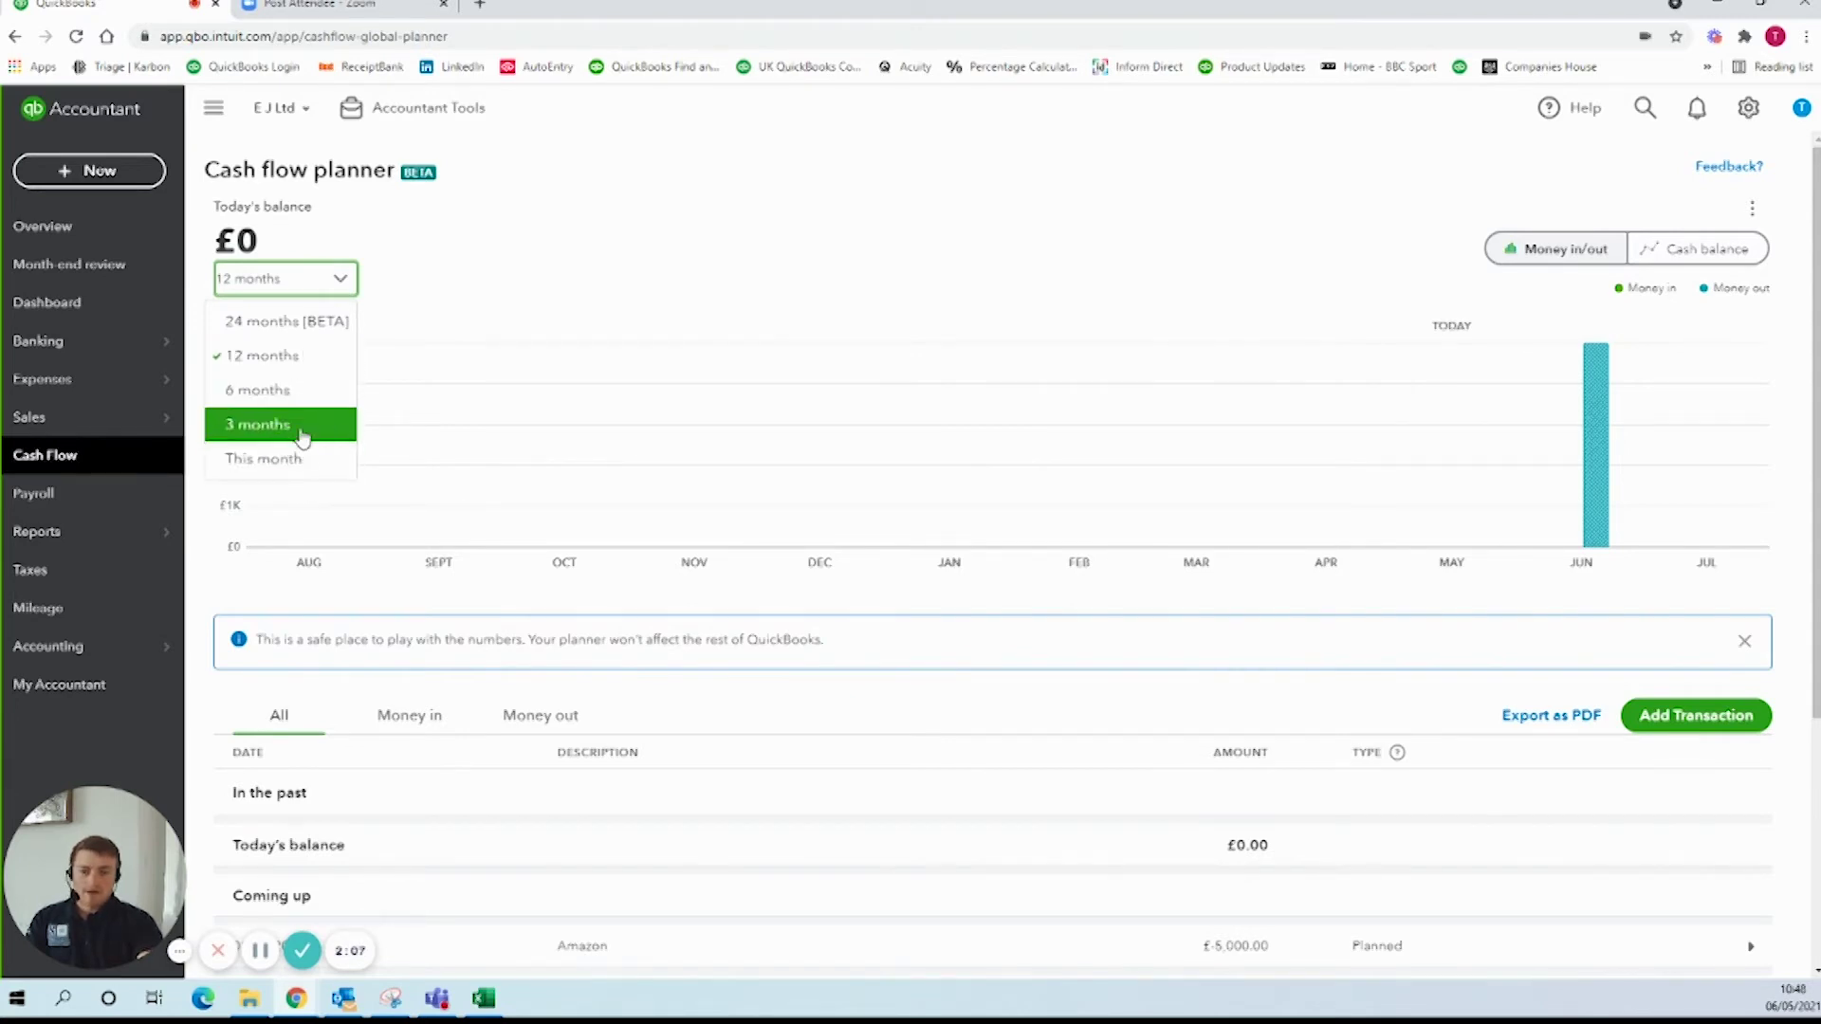
{"action": "left_click", "coordinate": [302, 325]}
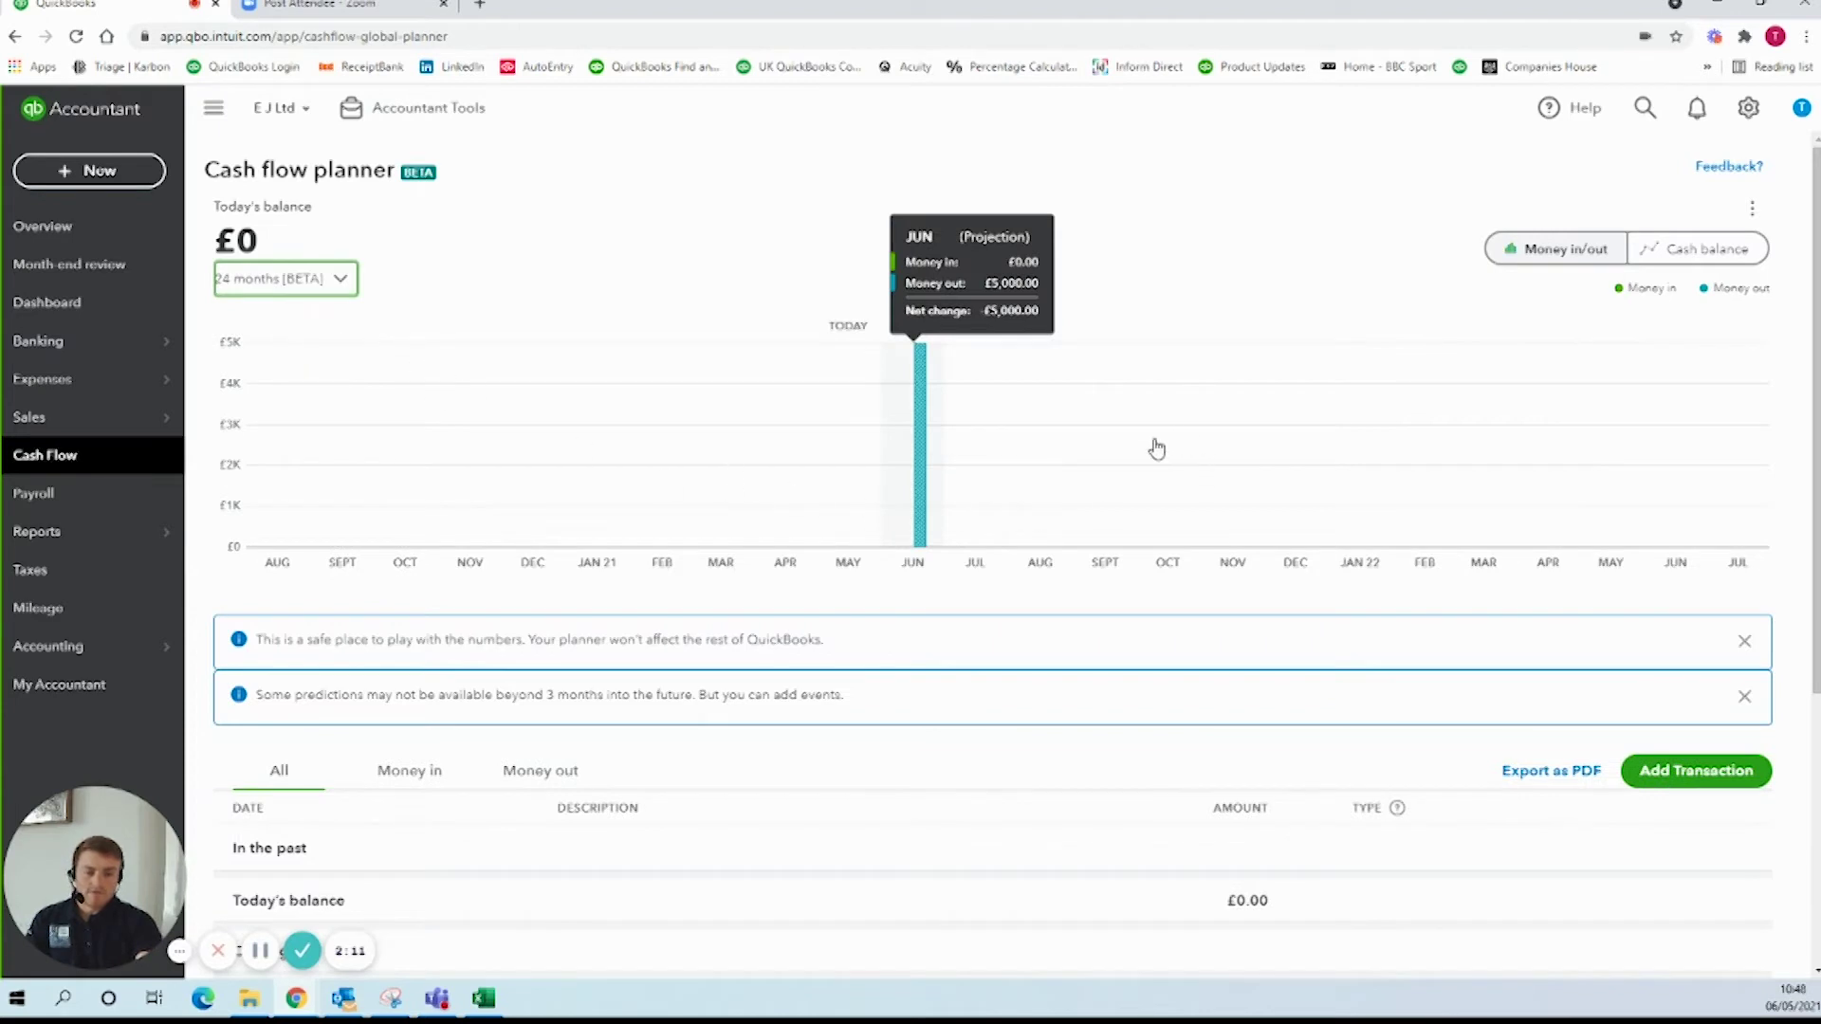
- Make the planned Amazon transaction repeat every 1 month on the last Friday
{"action": "scroll", "coordinate": [1276, 496], "scroll_direction": "down", "scroll_amount": 3}
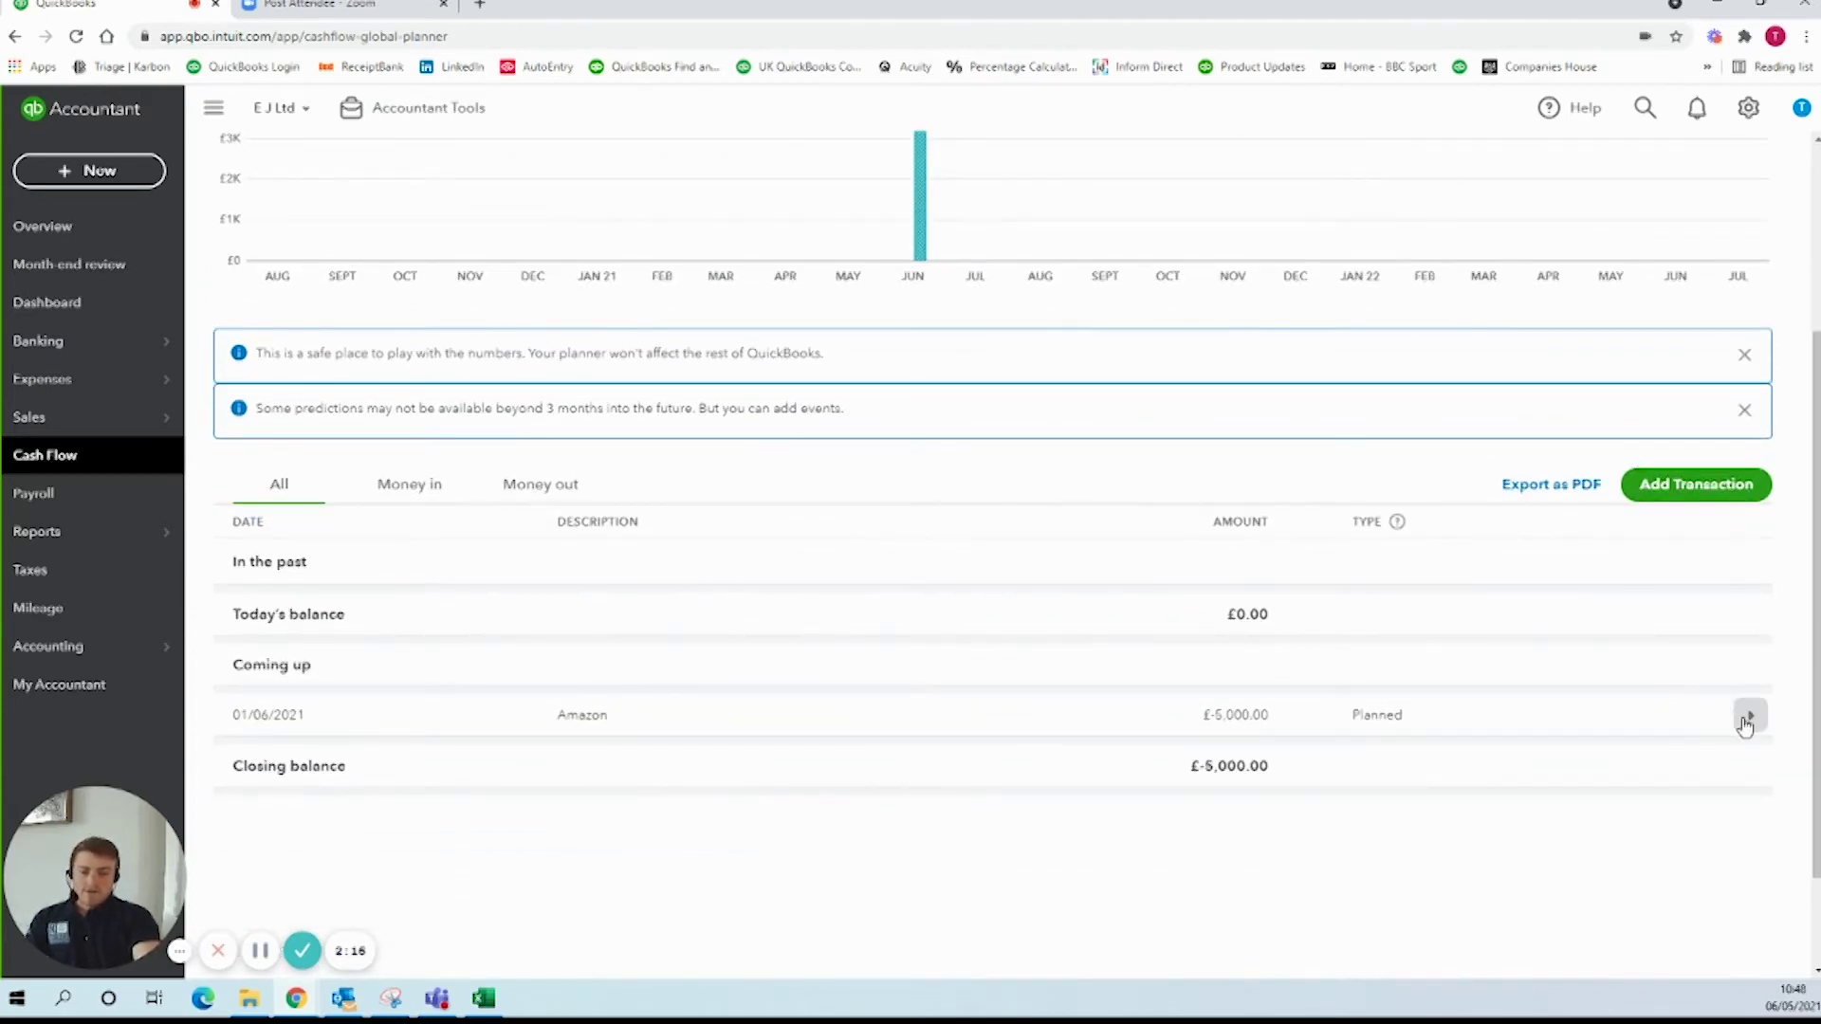
{"action": "left_click", "coordinate": [1746, 719]}
{"action": "scroll", "coordinate": [1203, 710], "scroll_direction": "down", "scroll_amount": 1}
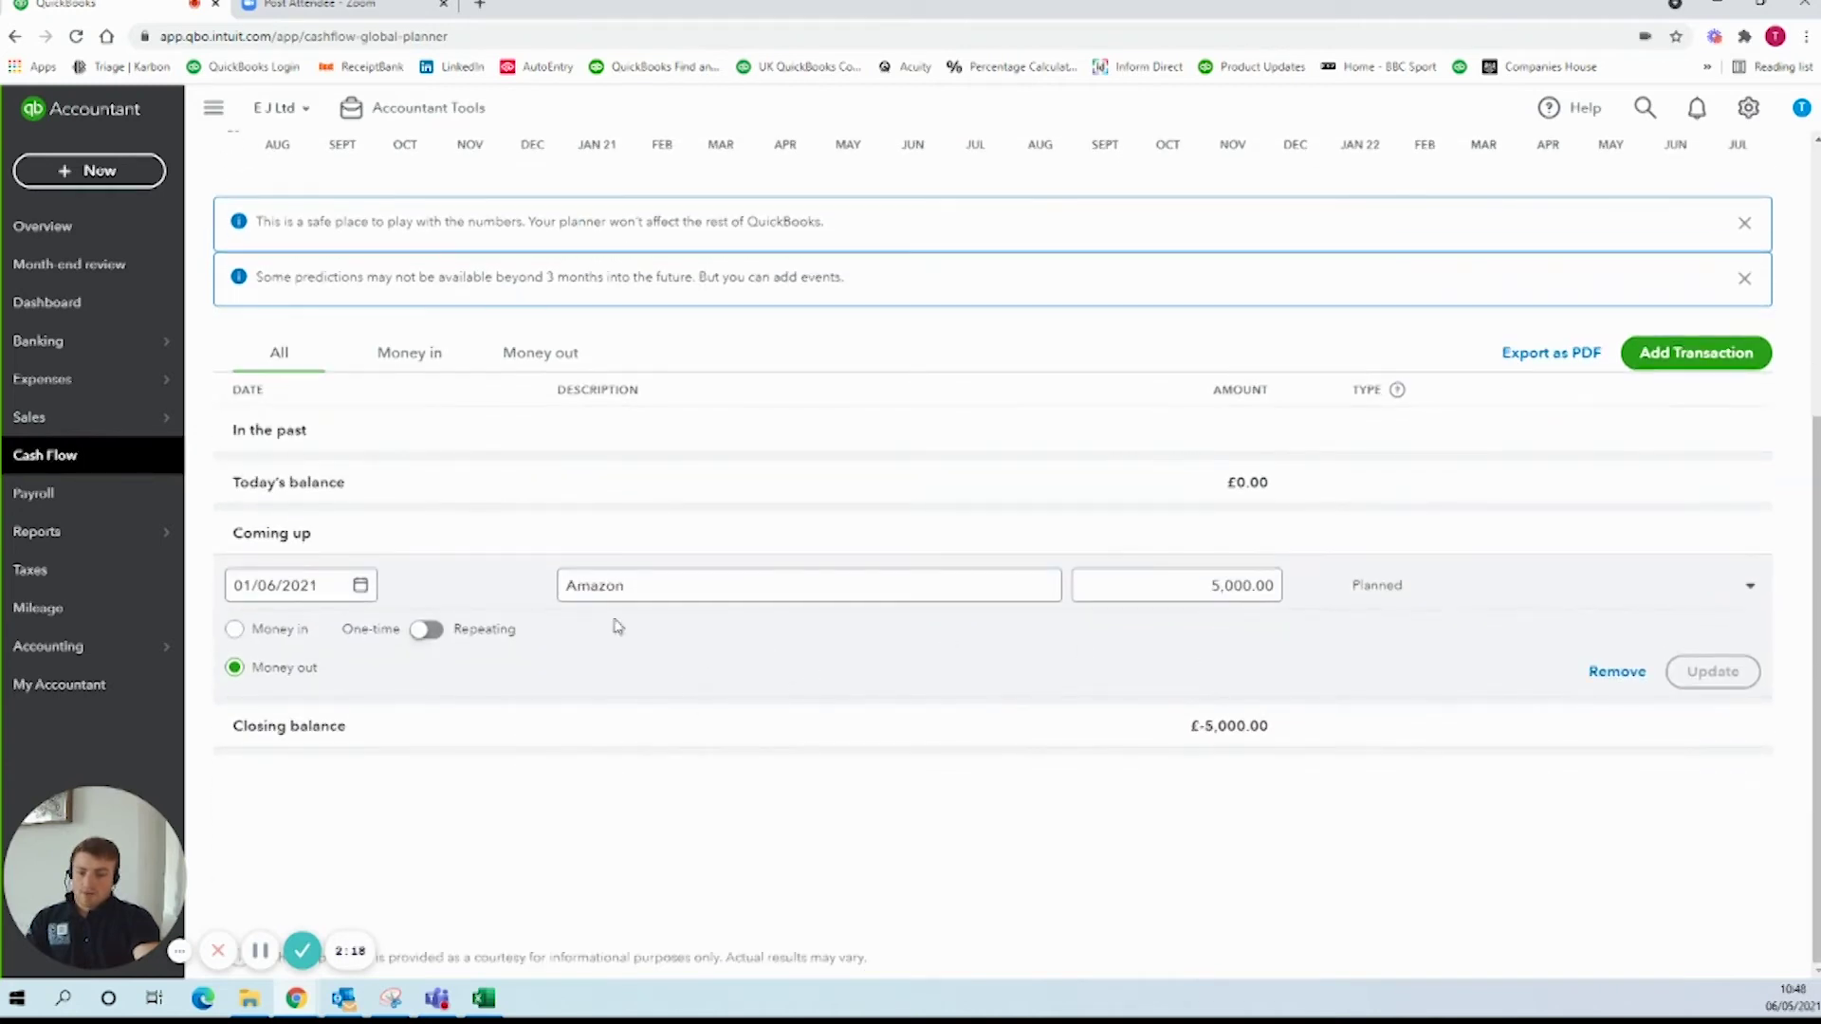
{"action": "left_click", "coordinate": [428, 633]}
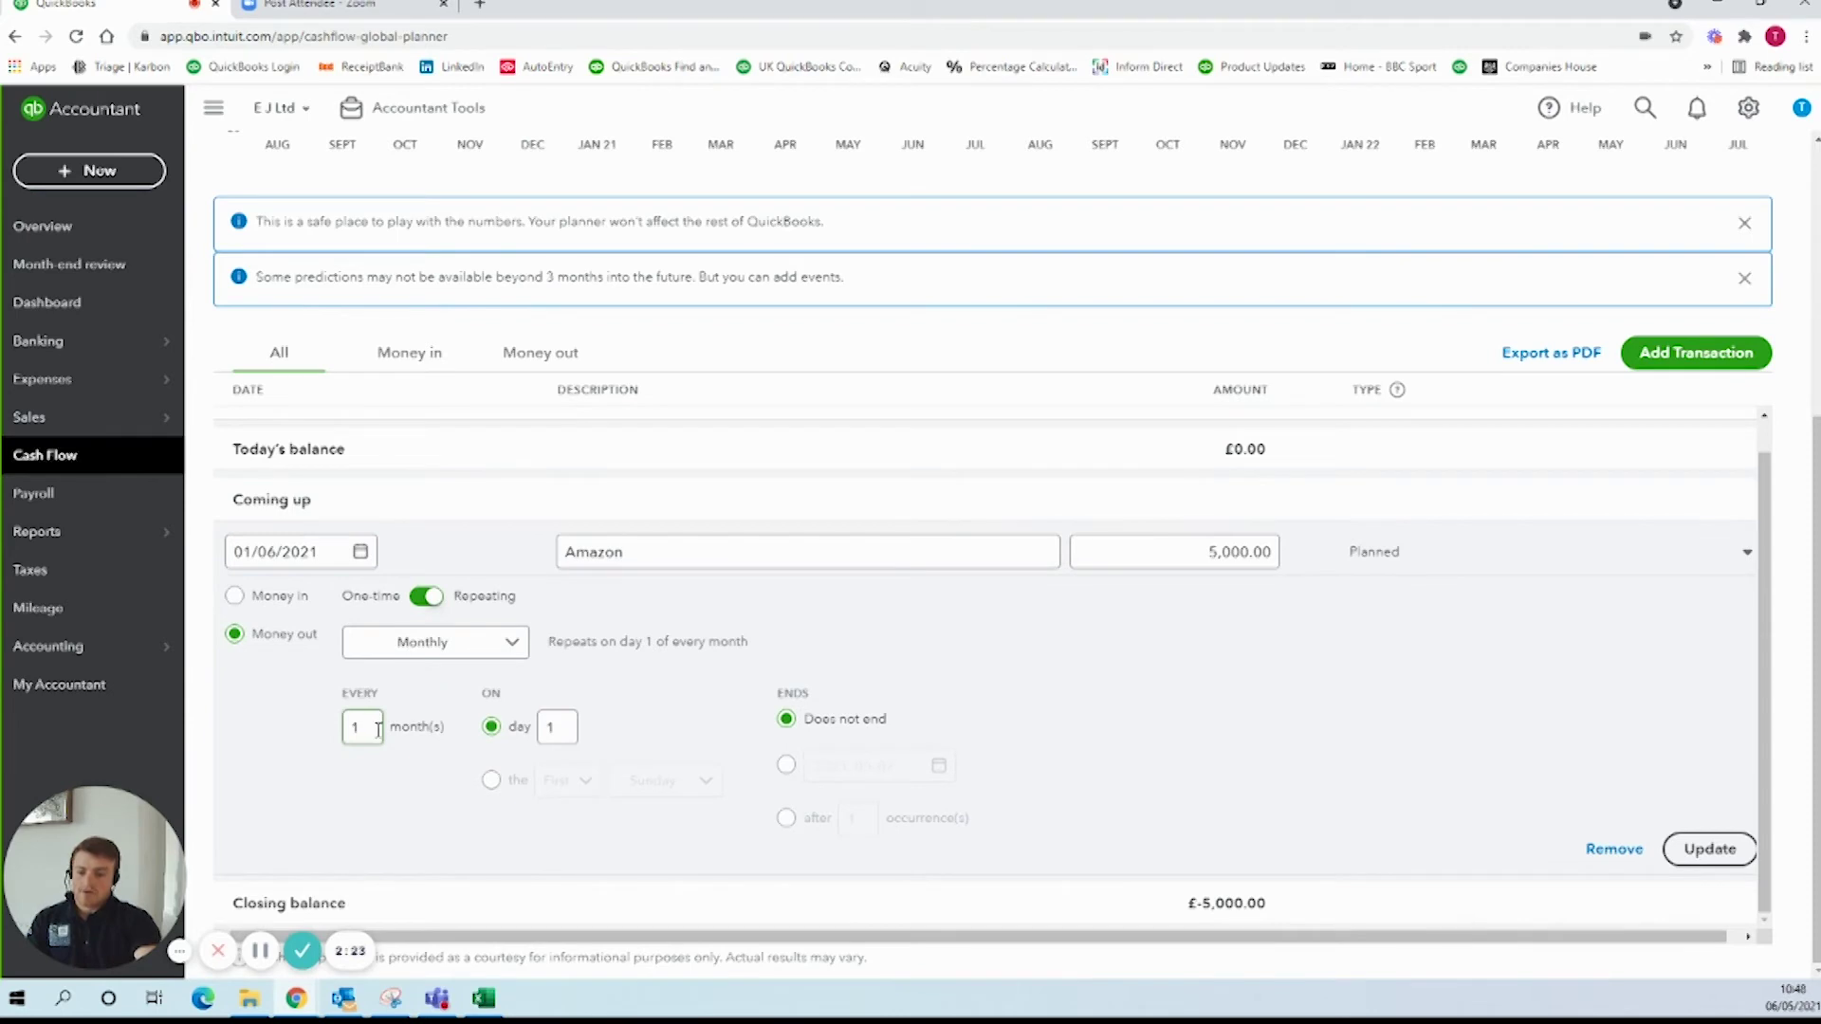
{"action": "left_click", "coordinate": [491, 780]}
{"action": "left_click", "coordinate": [567, 780]}
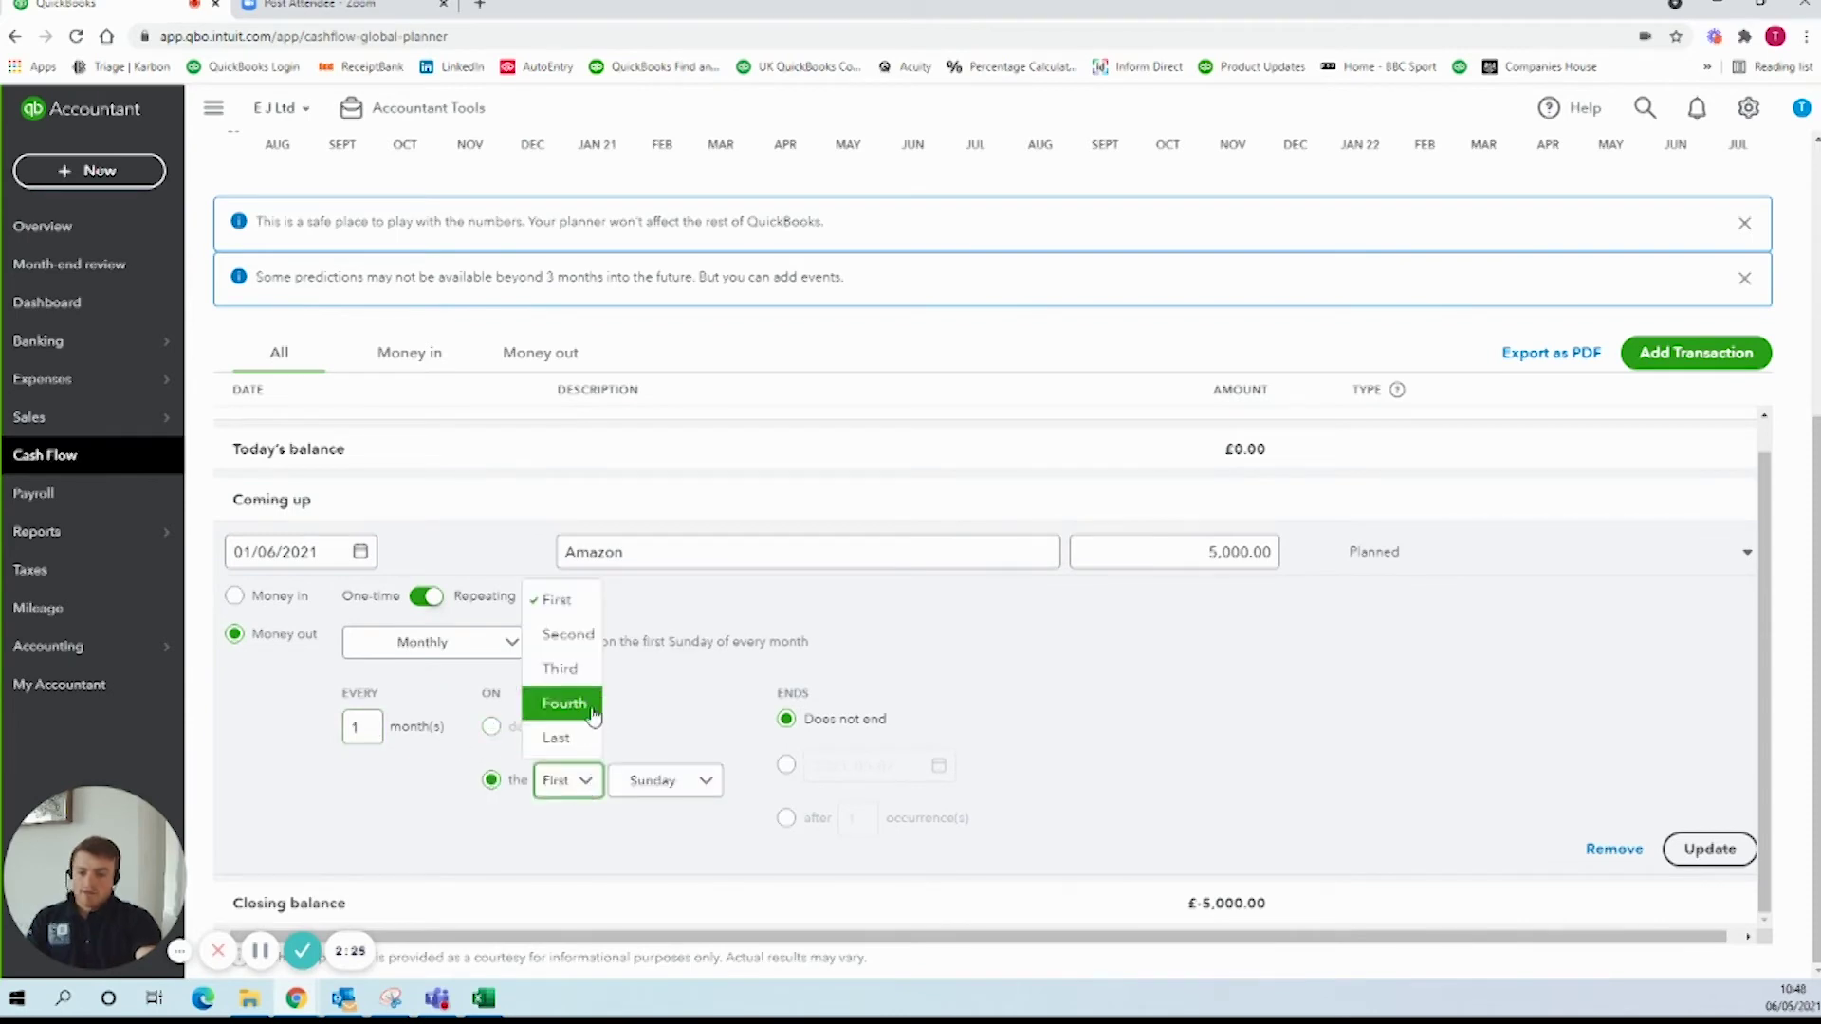
{"action": "left_click", "coordinate": [560, 738]}
{"action": "left_click", "coordinate": [676, 785]}
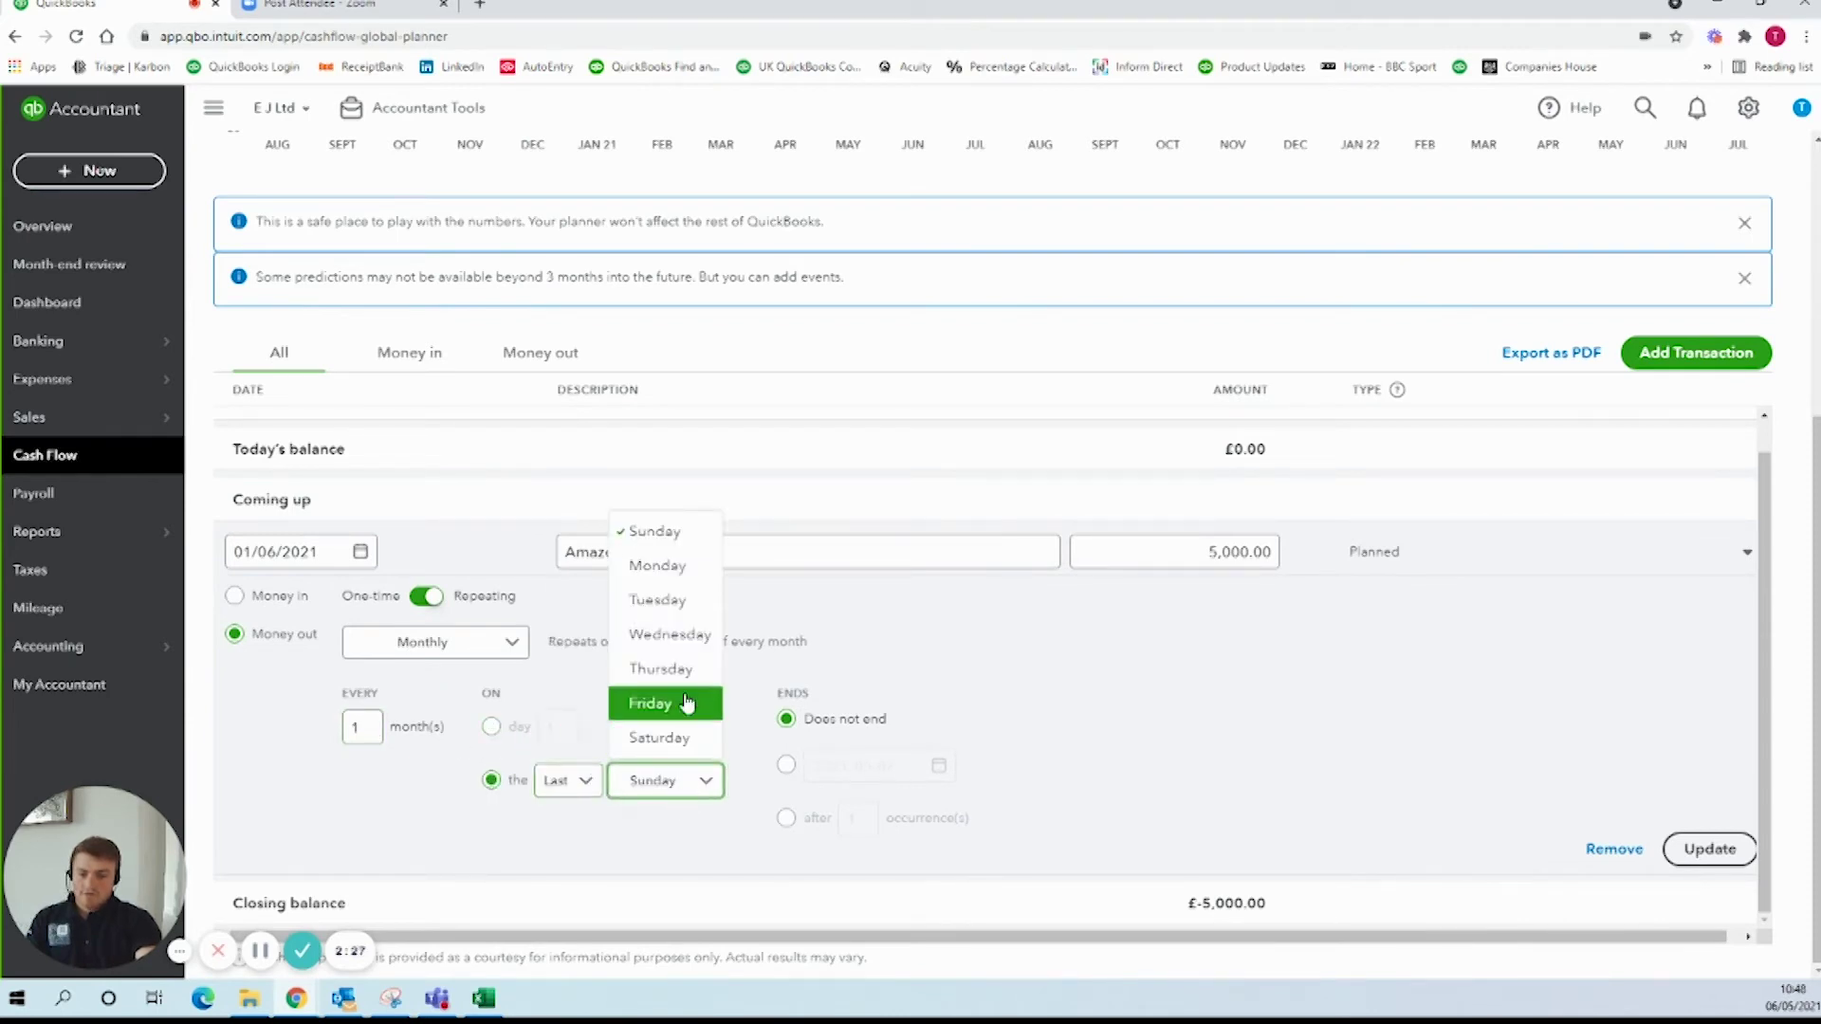
{"action": "left_click", "coordinate": [686, 702]}
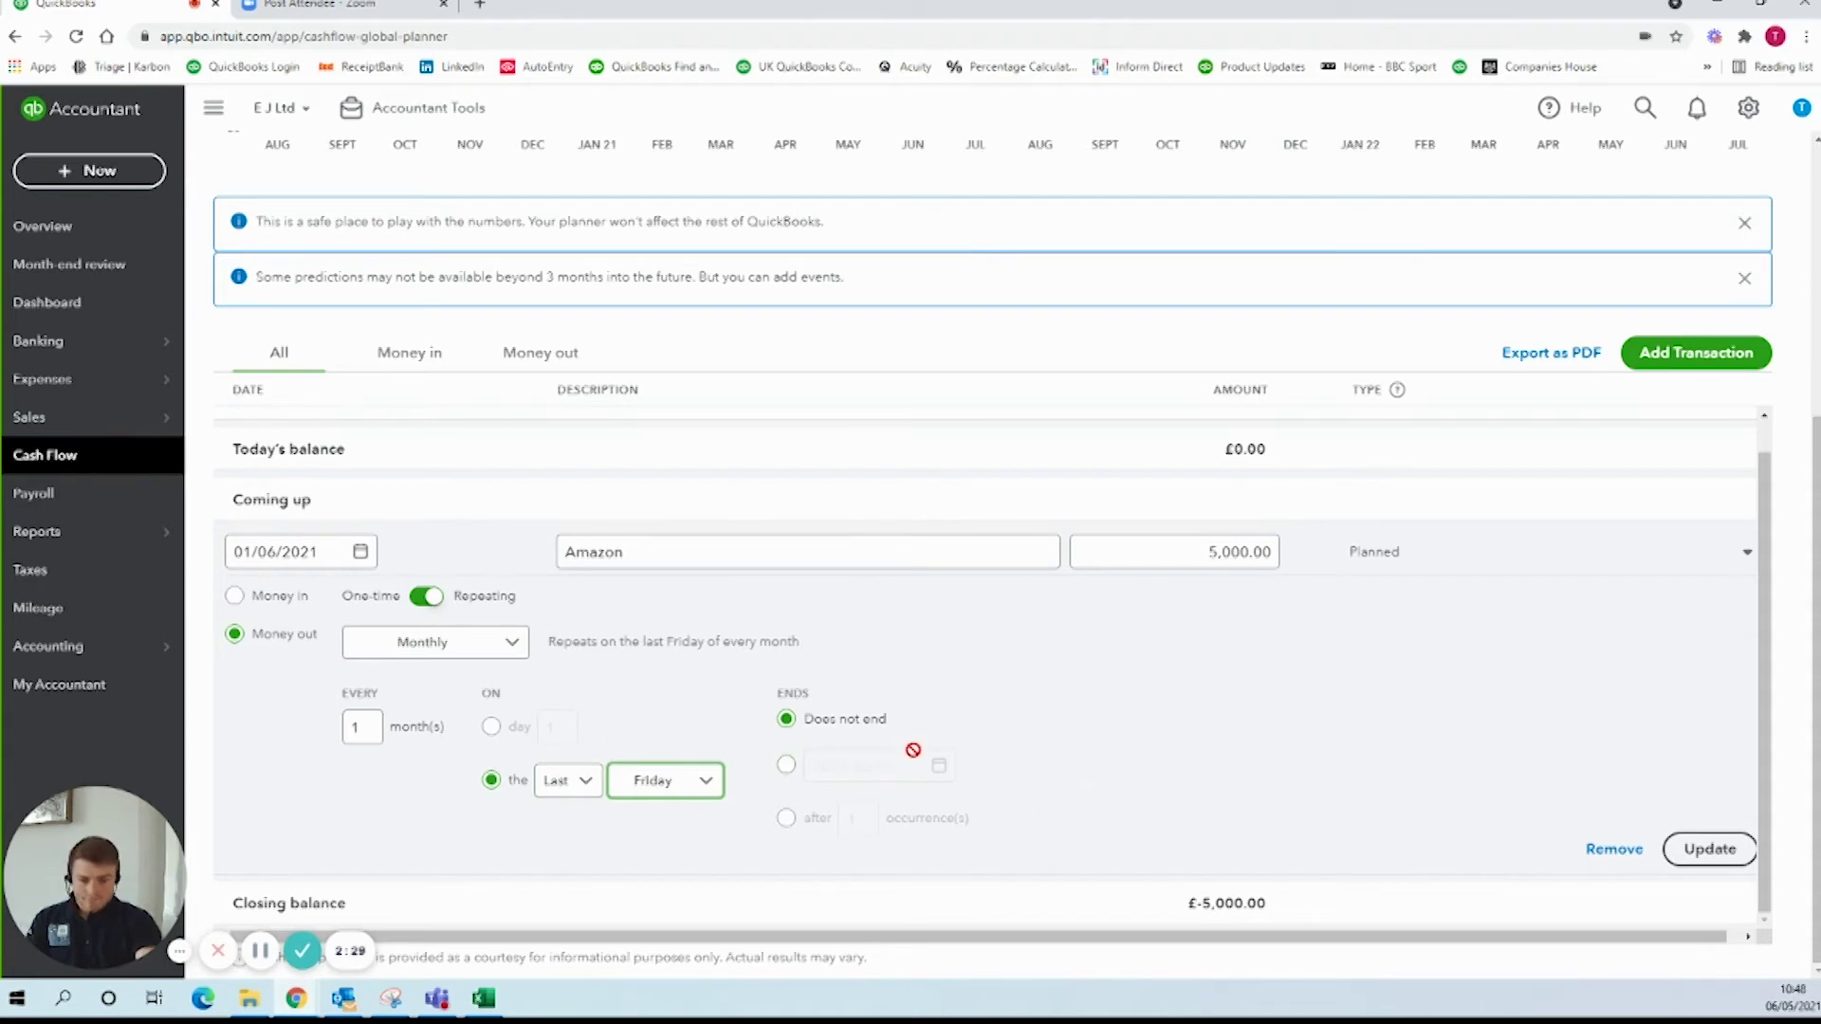
- End the Amazon transaction's repetition on 26/11/2021 and update the transaction
{"action": "left_click", "coordinate": [785, 765]}
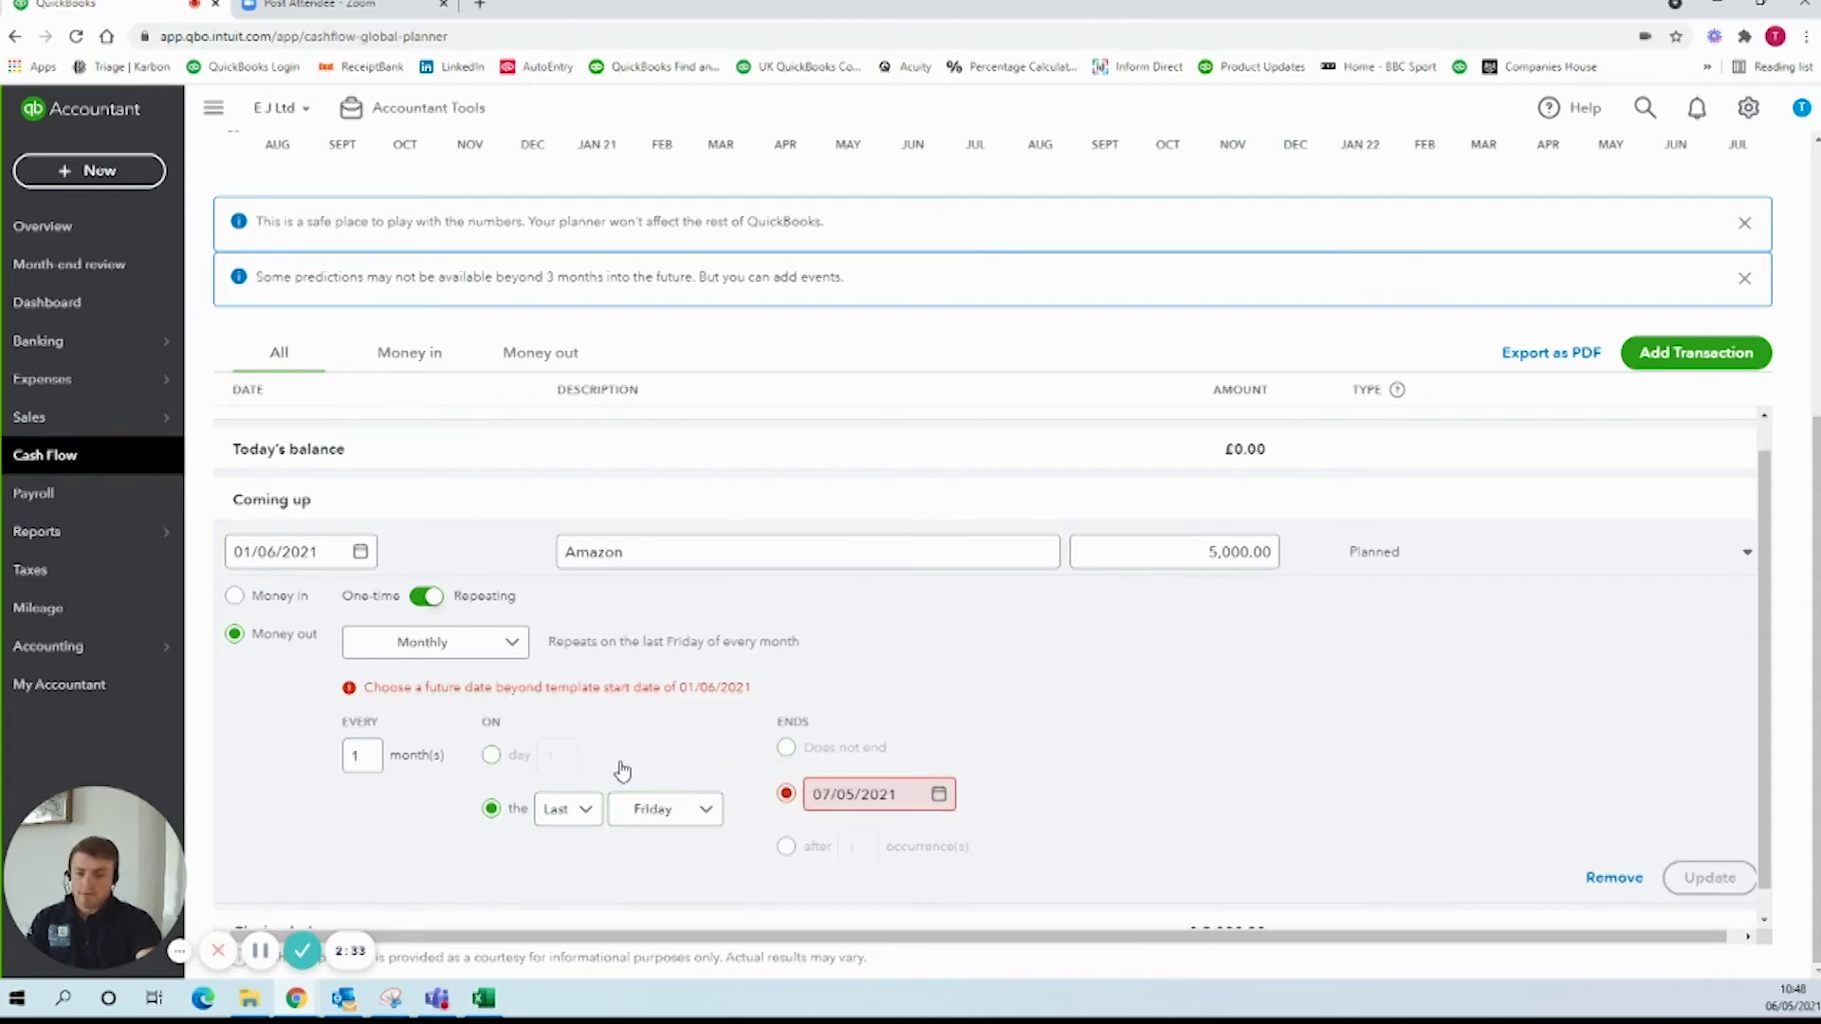
{"action": "left_click", "coordinate": [939, 806]}
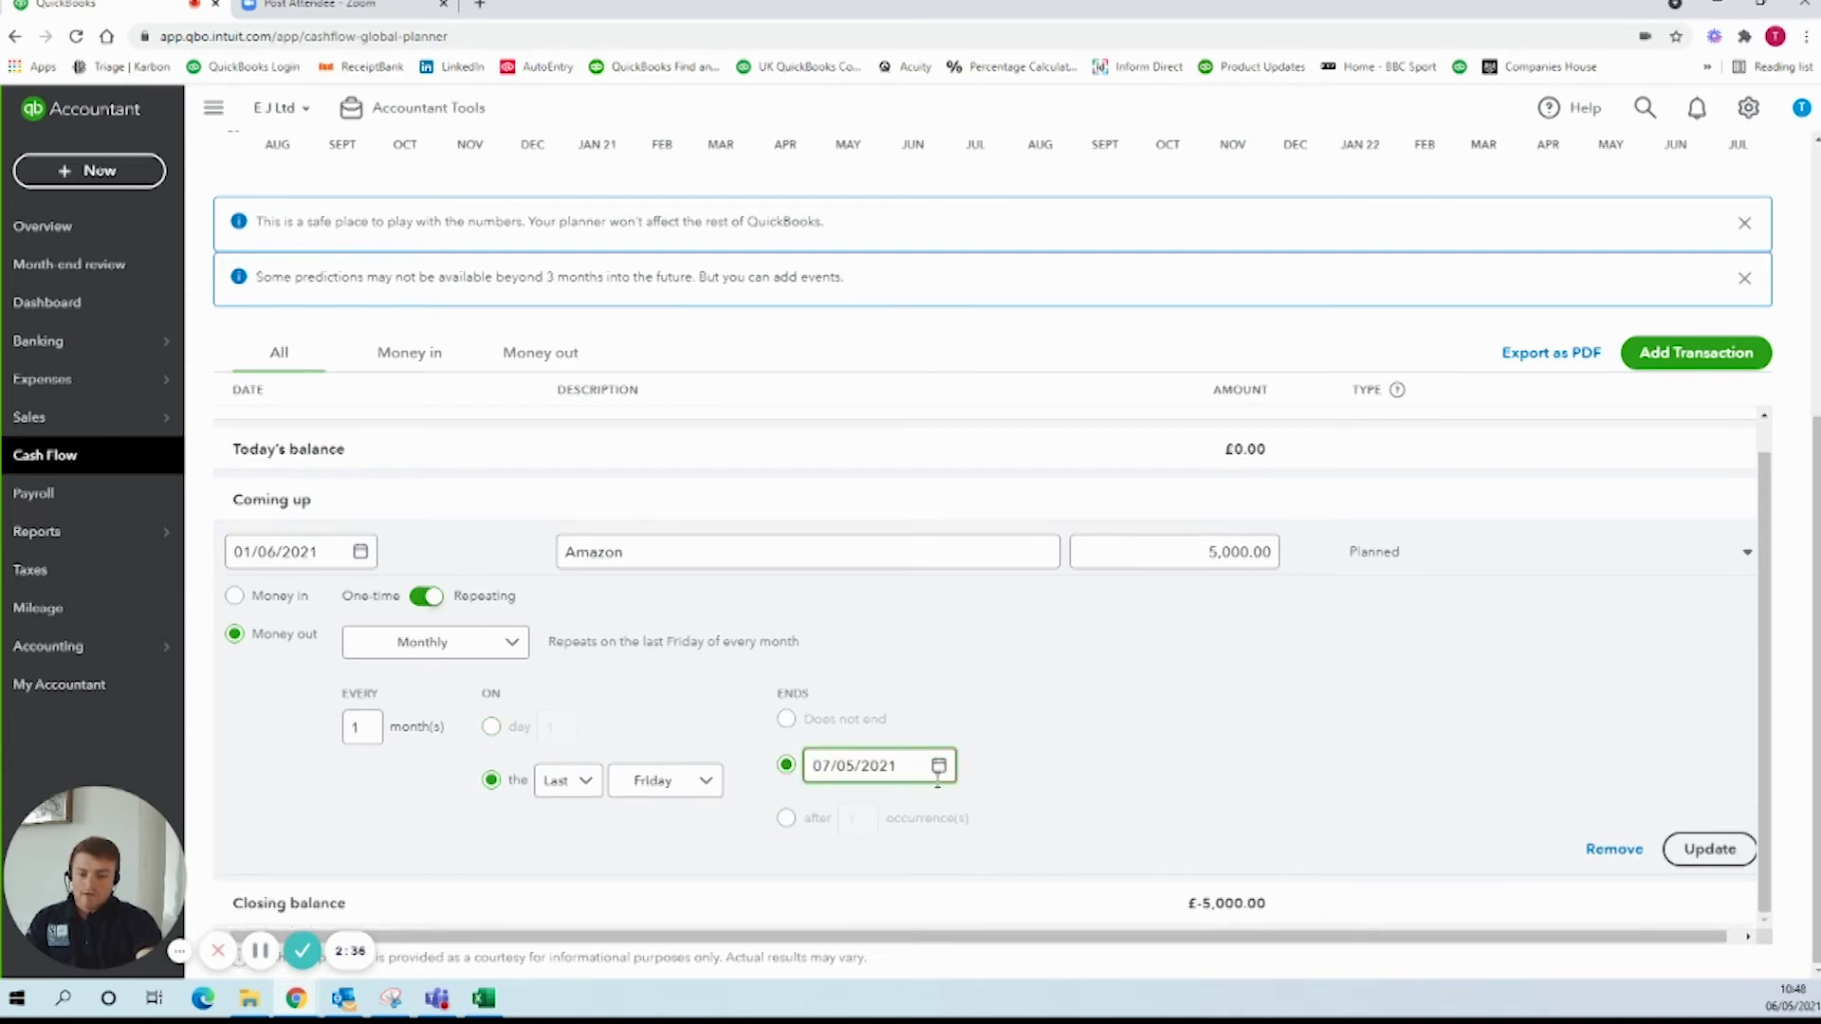
{"action": "left_click", "coordinate": [938, 797]}
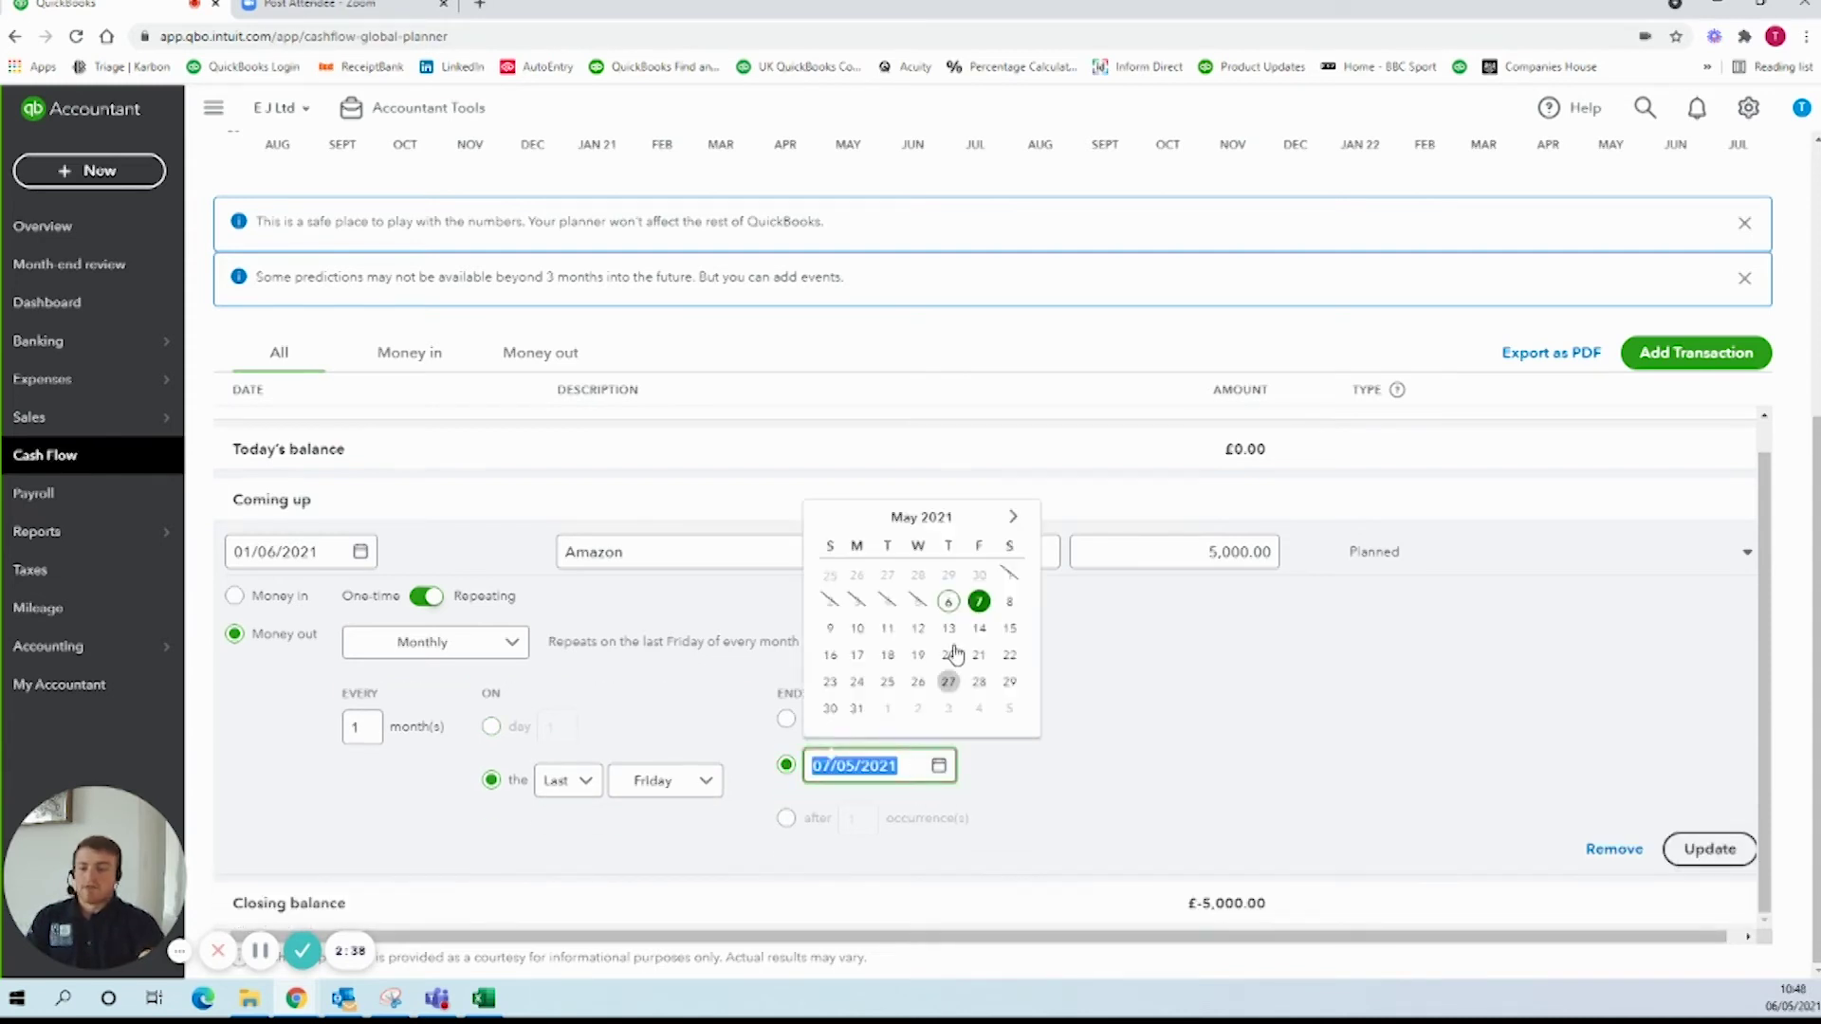
{"action": "left_click", "coordinate": [1013, 517]}
{"action": "left_click", "coordinate": [1013, 517]}
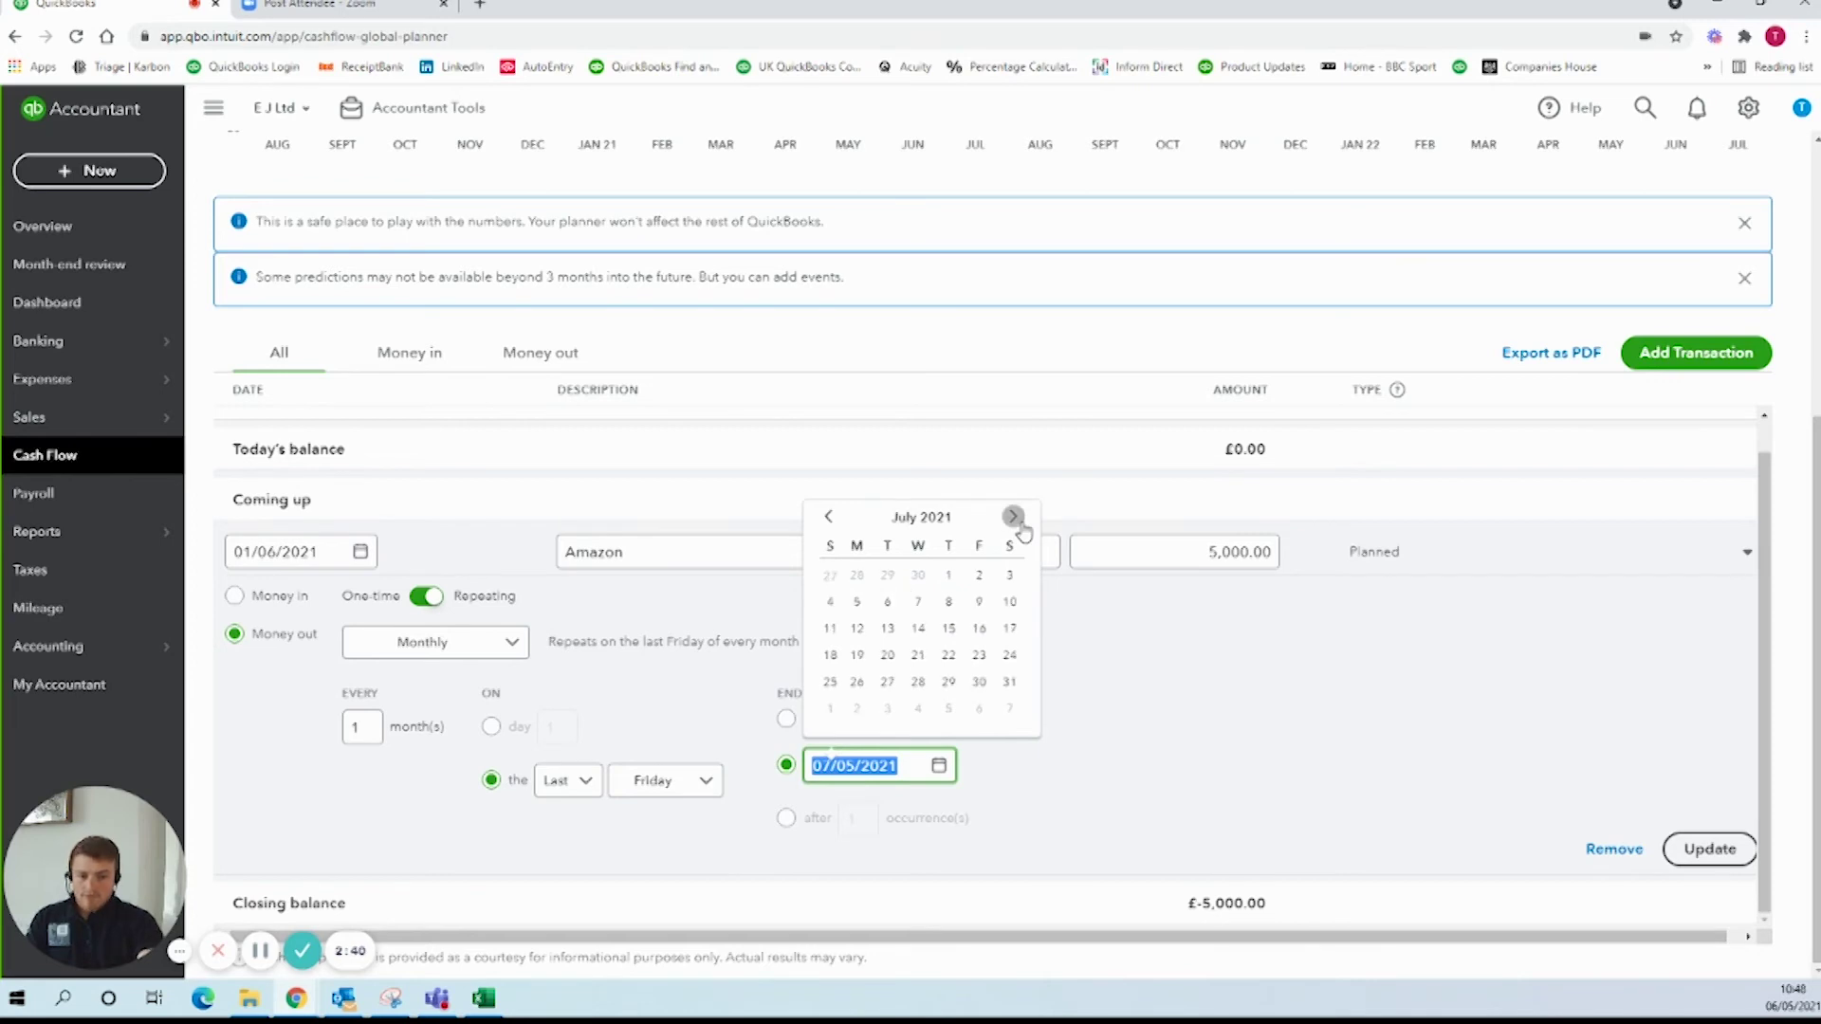
{"action": "left_click", "coordinate": [1013, 517]}
{"action": "left_click", "coordinate": [1013, 517]}
{"action": "left_click", "coordinate": [1012, 517]}
{"action": "left_click", "coordinate": [1013, 517]}
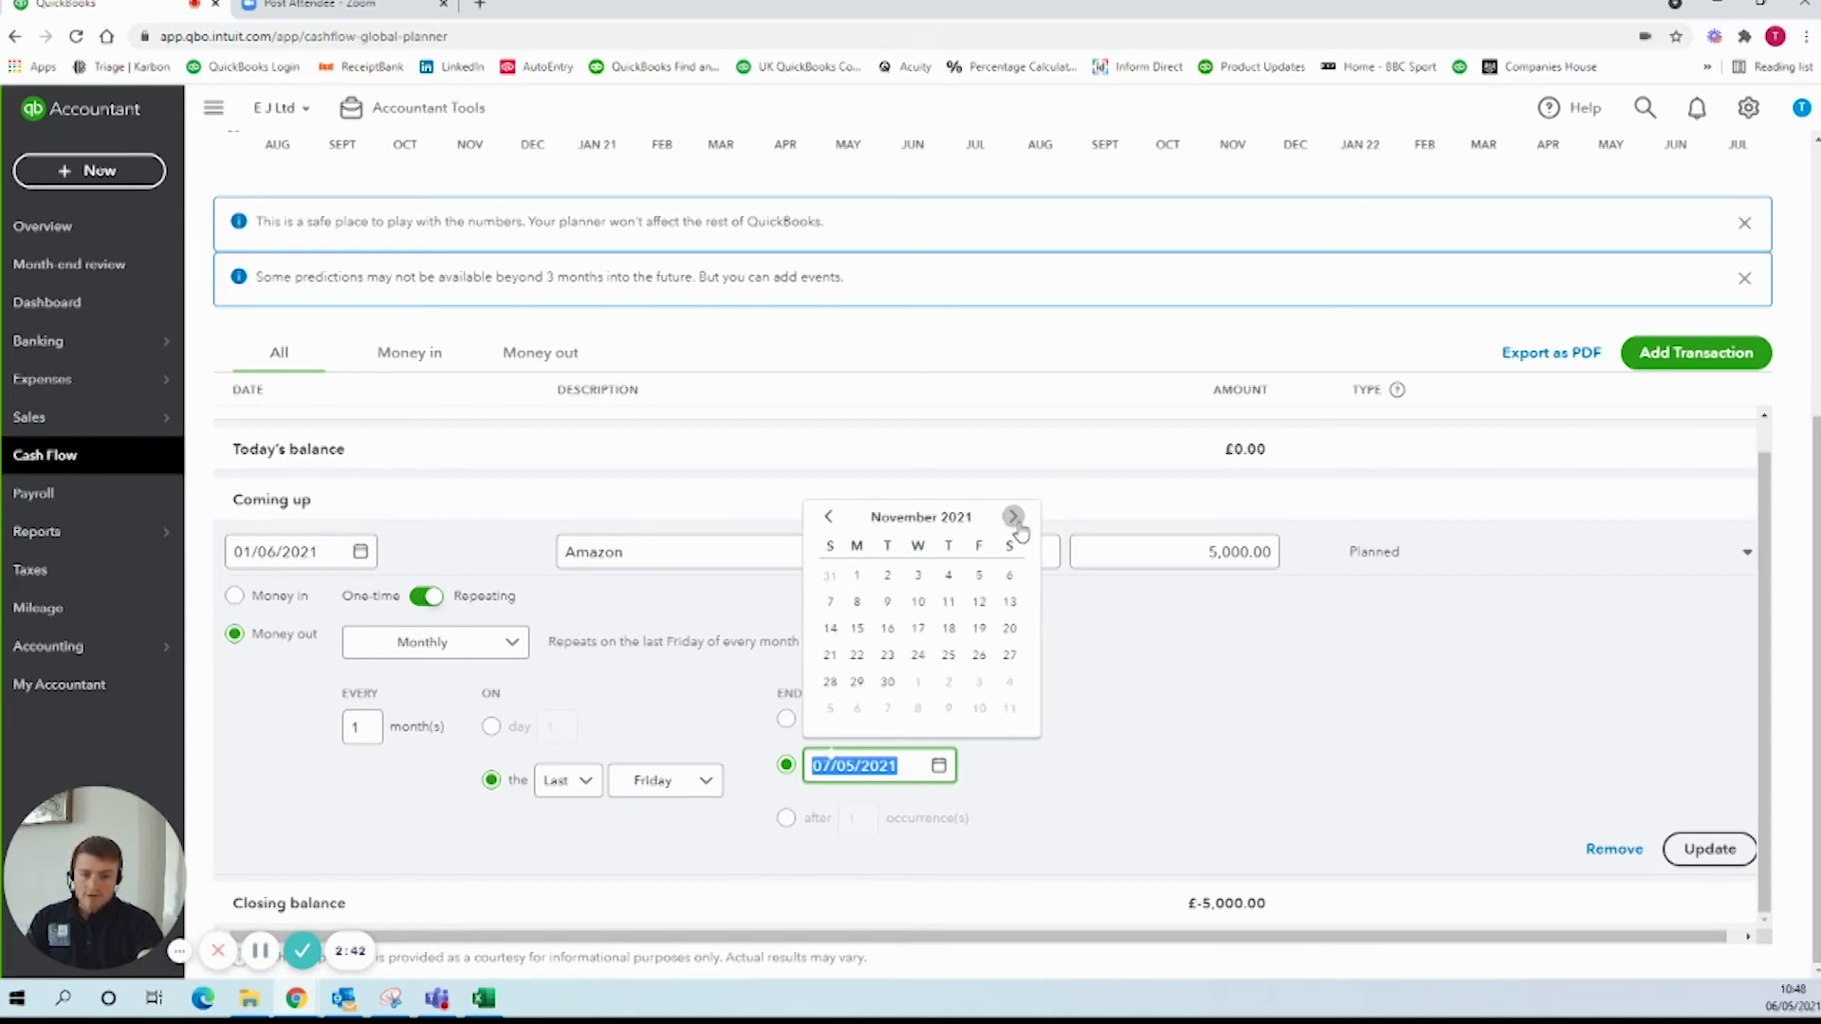
{"action": "left_click", "coordinate": [979, 656]}
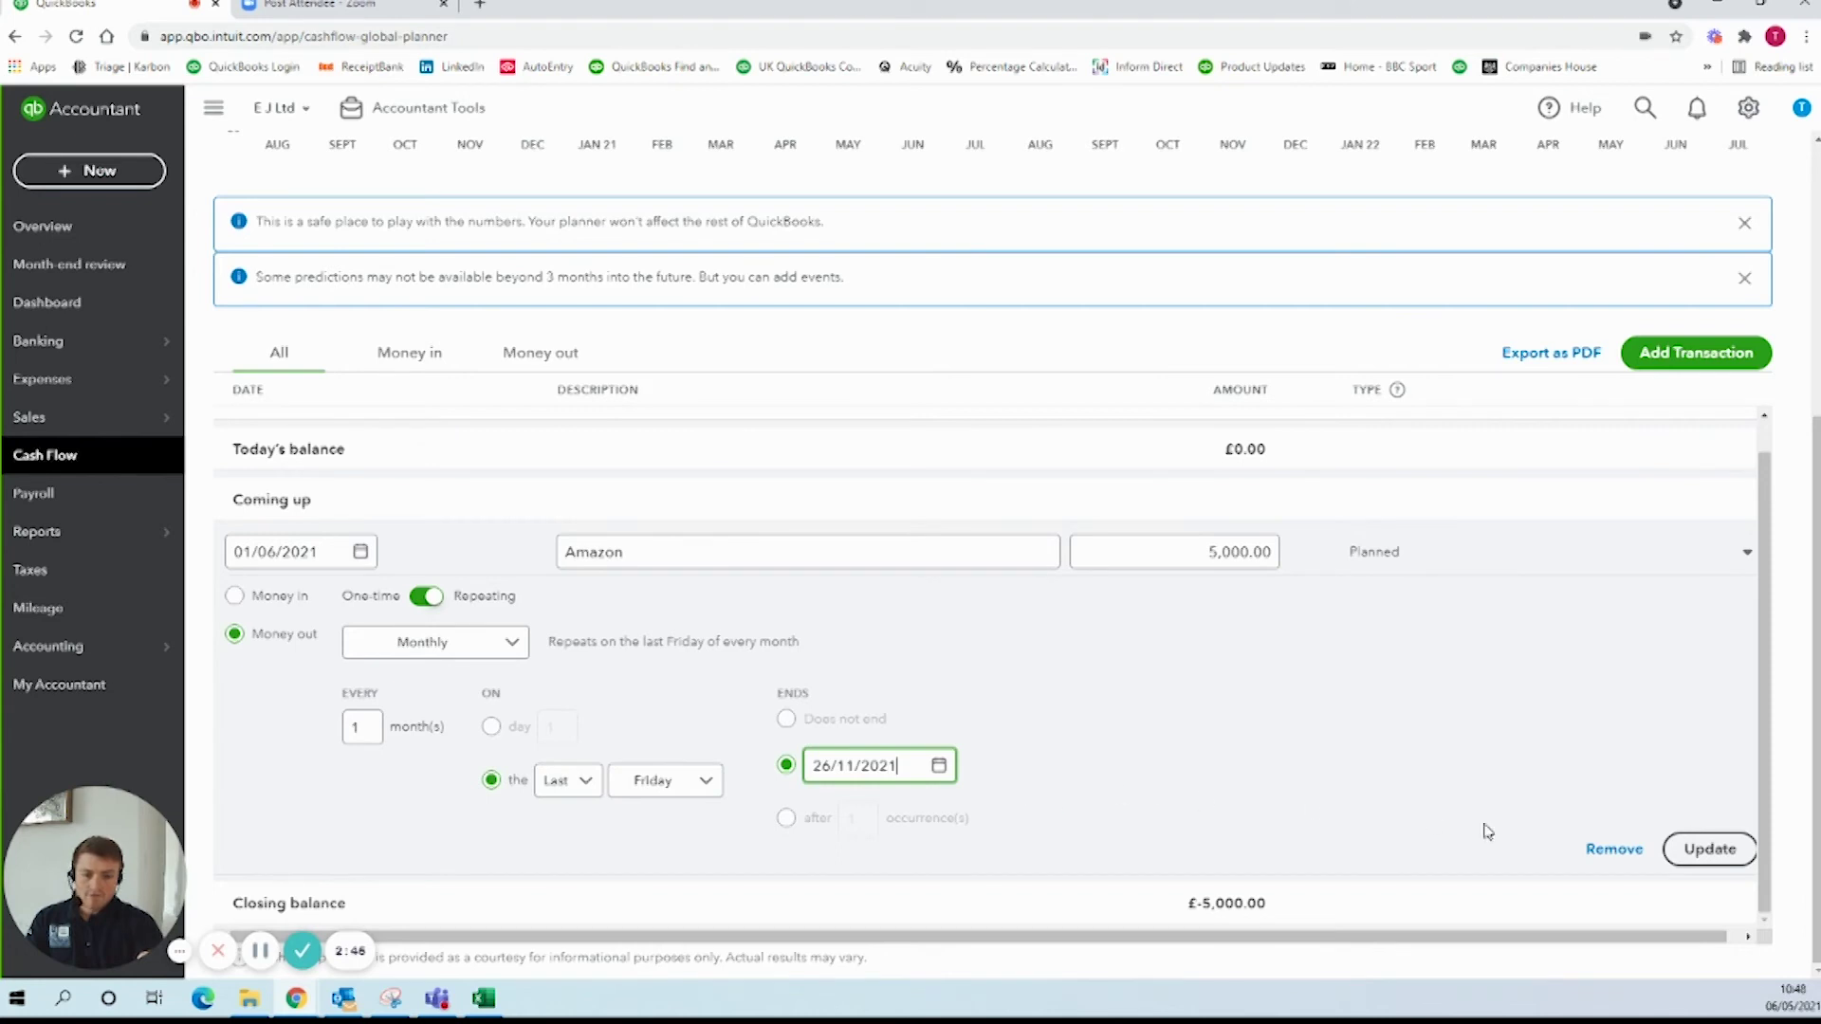
{"action": "left_click", "coordinate": [1707, 850]}
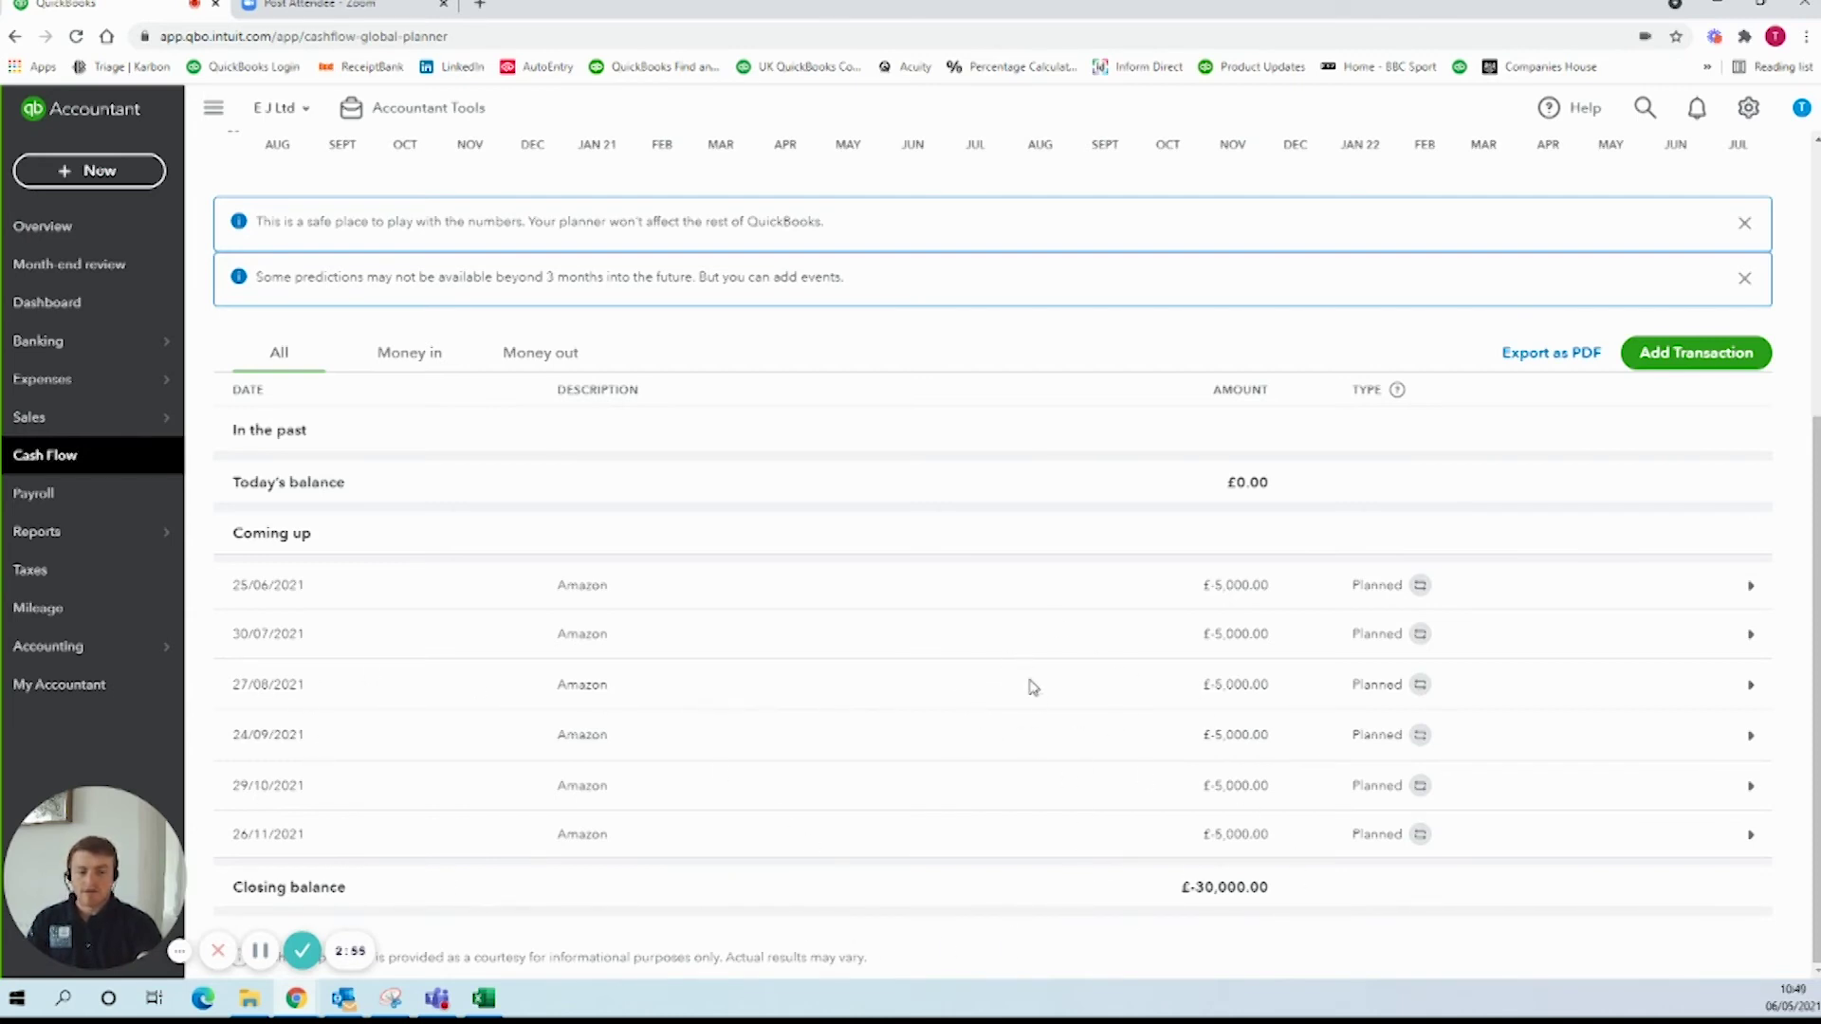
- Check the projected monthly bars, then export the planner as a PDF and read through the downloaded cash flow report
{"action": "scroll", "coordinate": [1037, 699], "scroll_direction": "up", "scroll_amount": 5}
{"action": "mouse_move", "coordinate": [955, 404]}
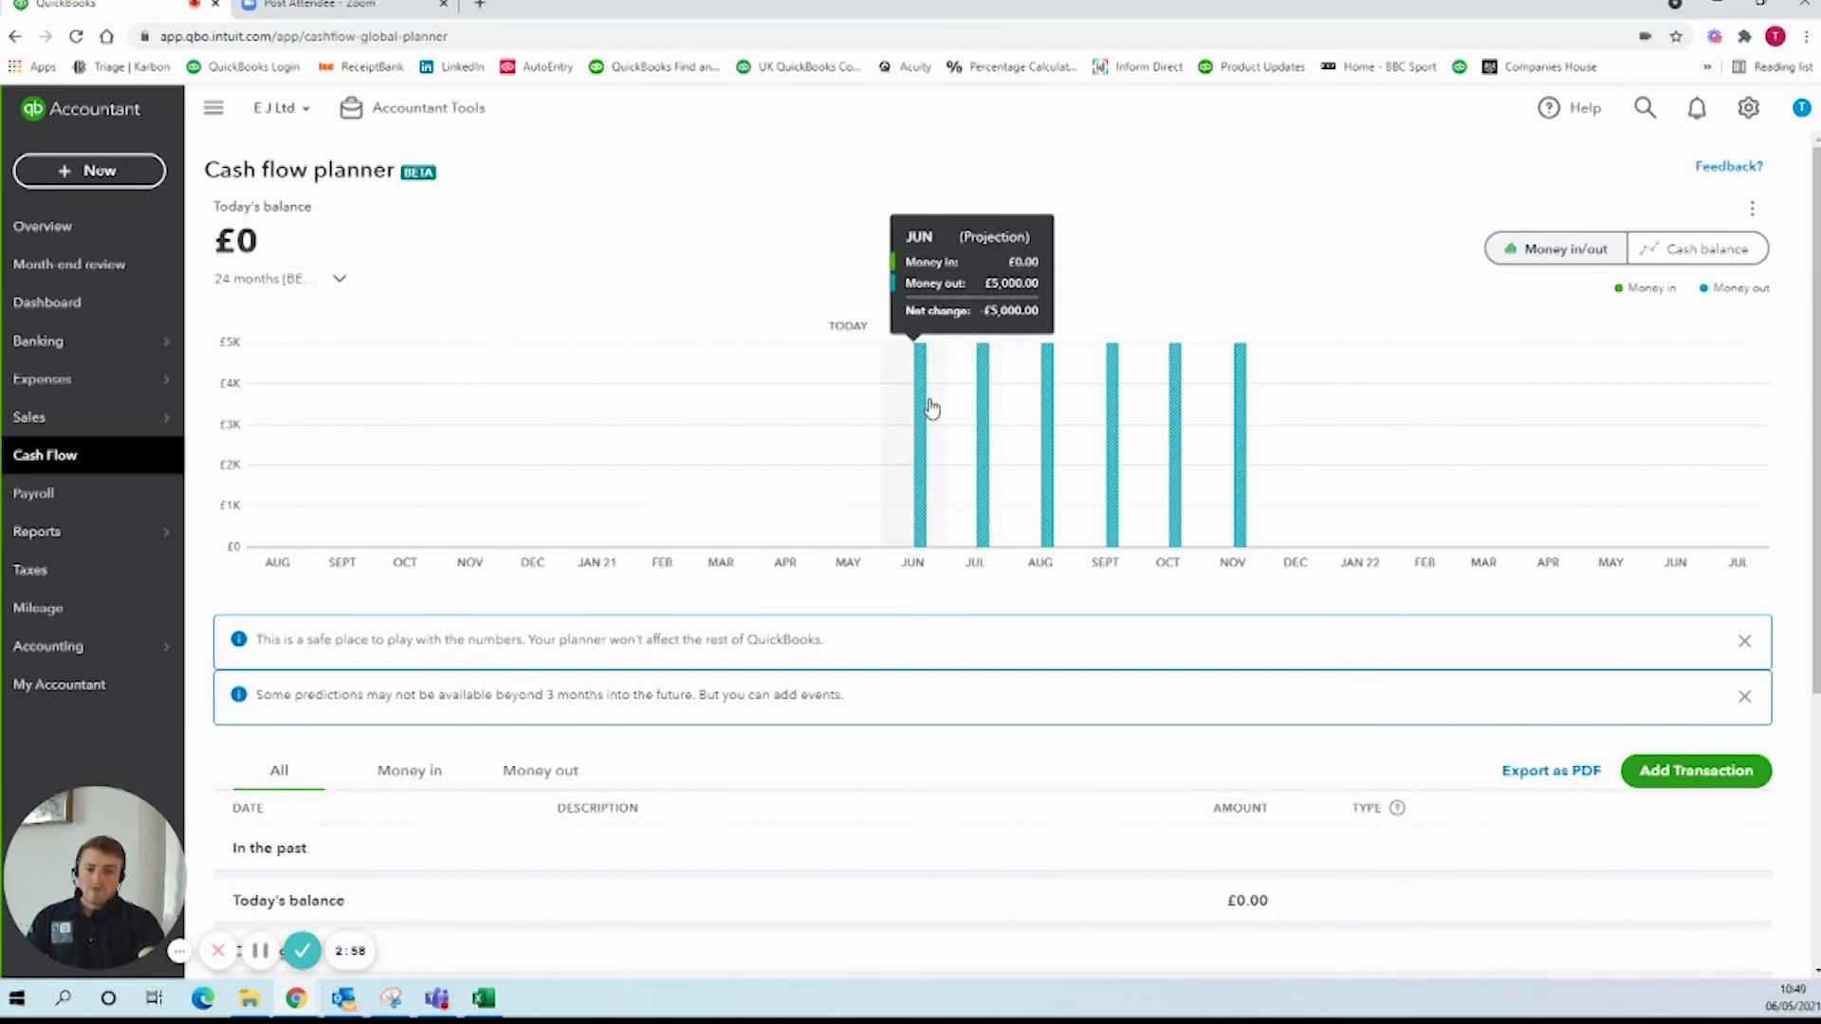
{"action": "mouse_move", "coordinate": [1242, 431]}
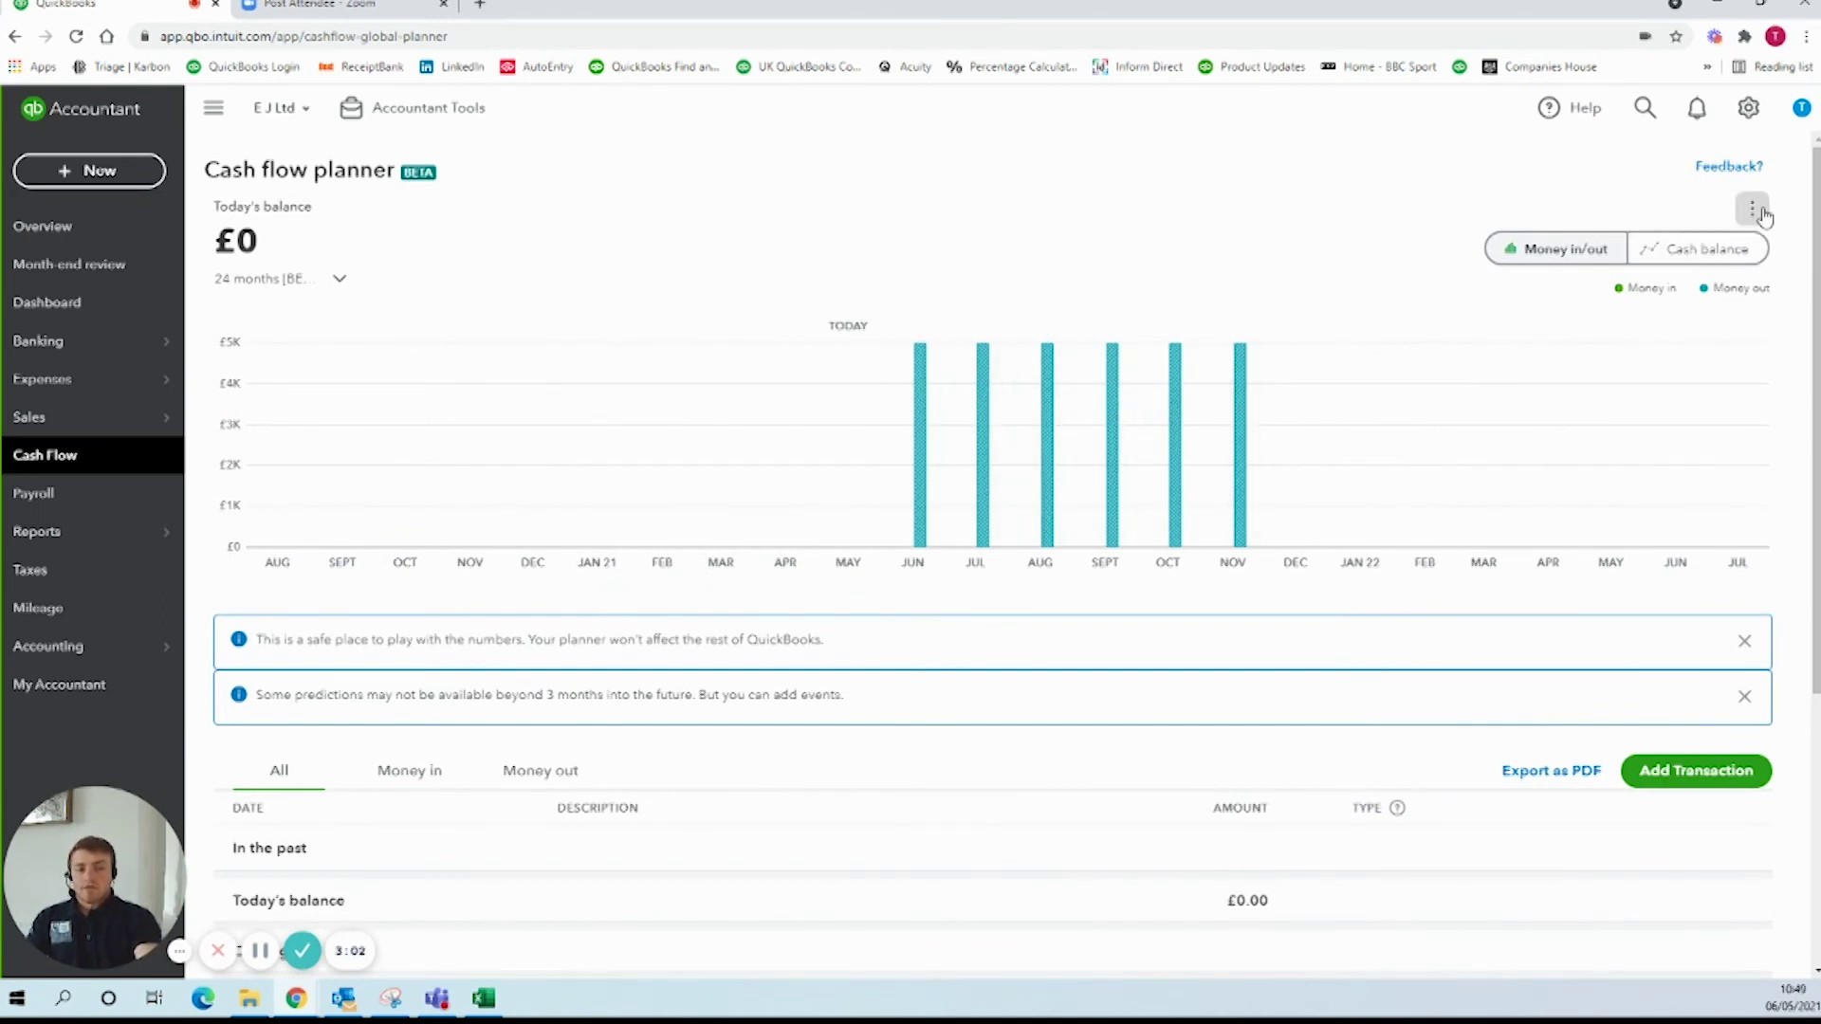
{"action": "left_click", "coordinate": [1574, 773]}
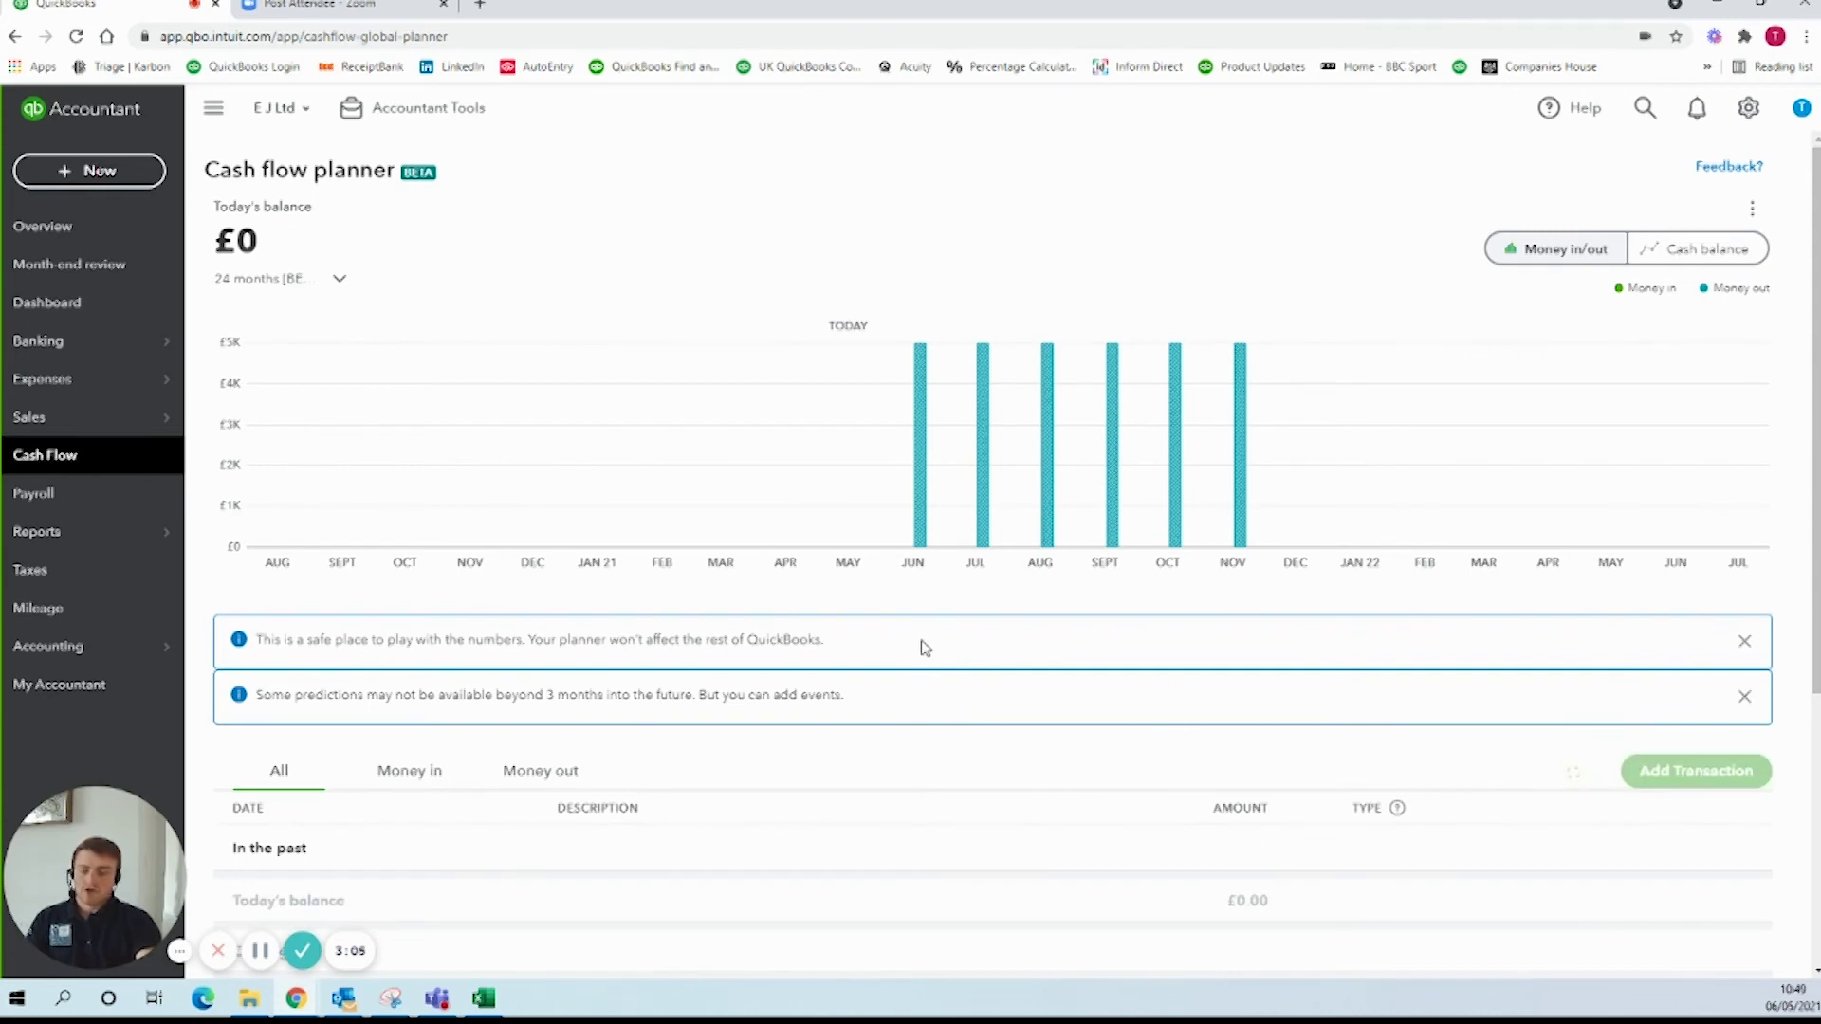
{"action": "left_click", "coordinate": [132, 952]}
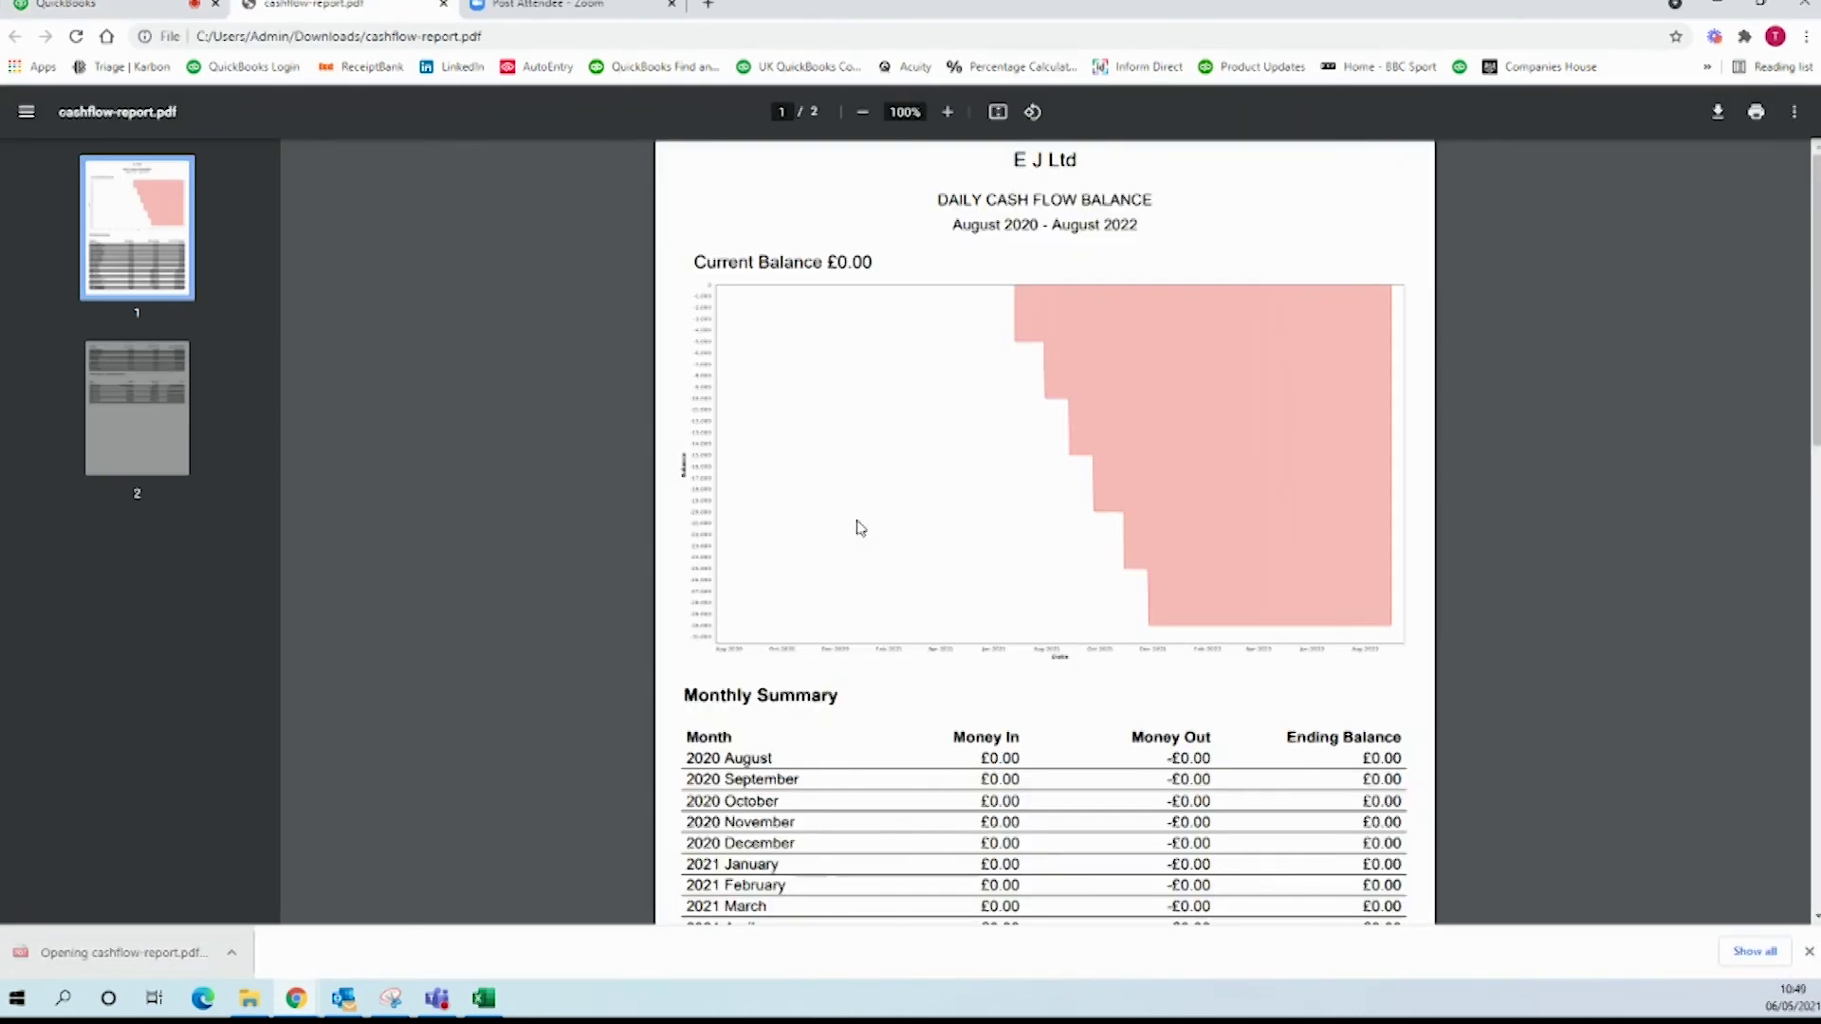
{"action": "scroll", "coordinate": [1029, 545], "scroll_direction": "down", "scroll_amount": 2}
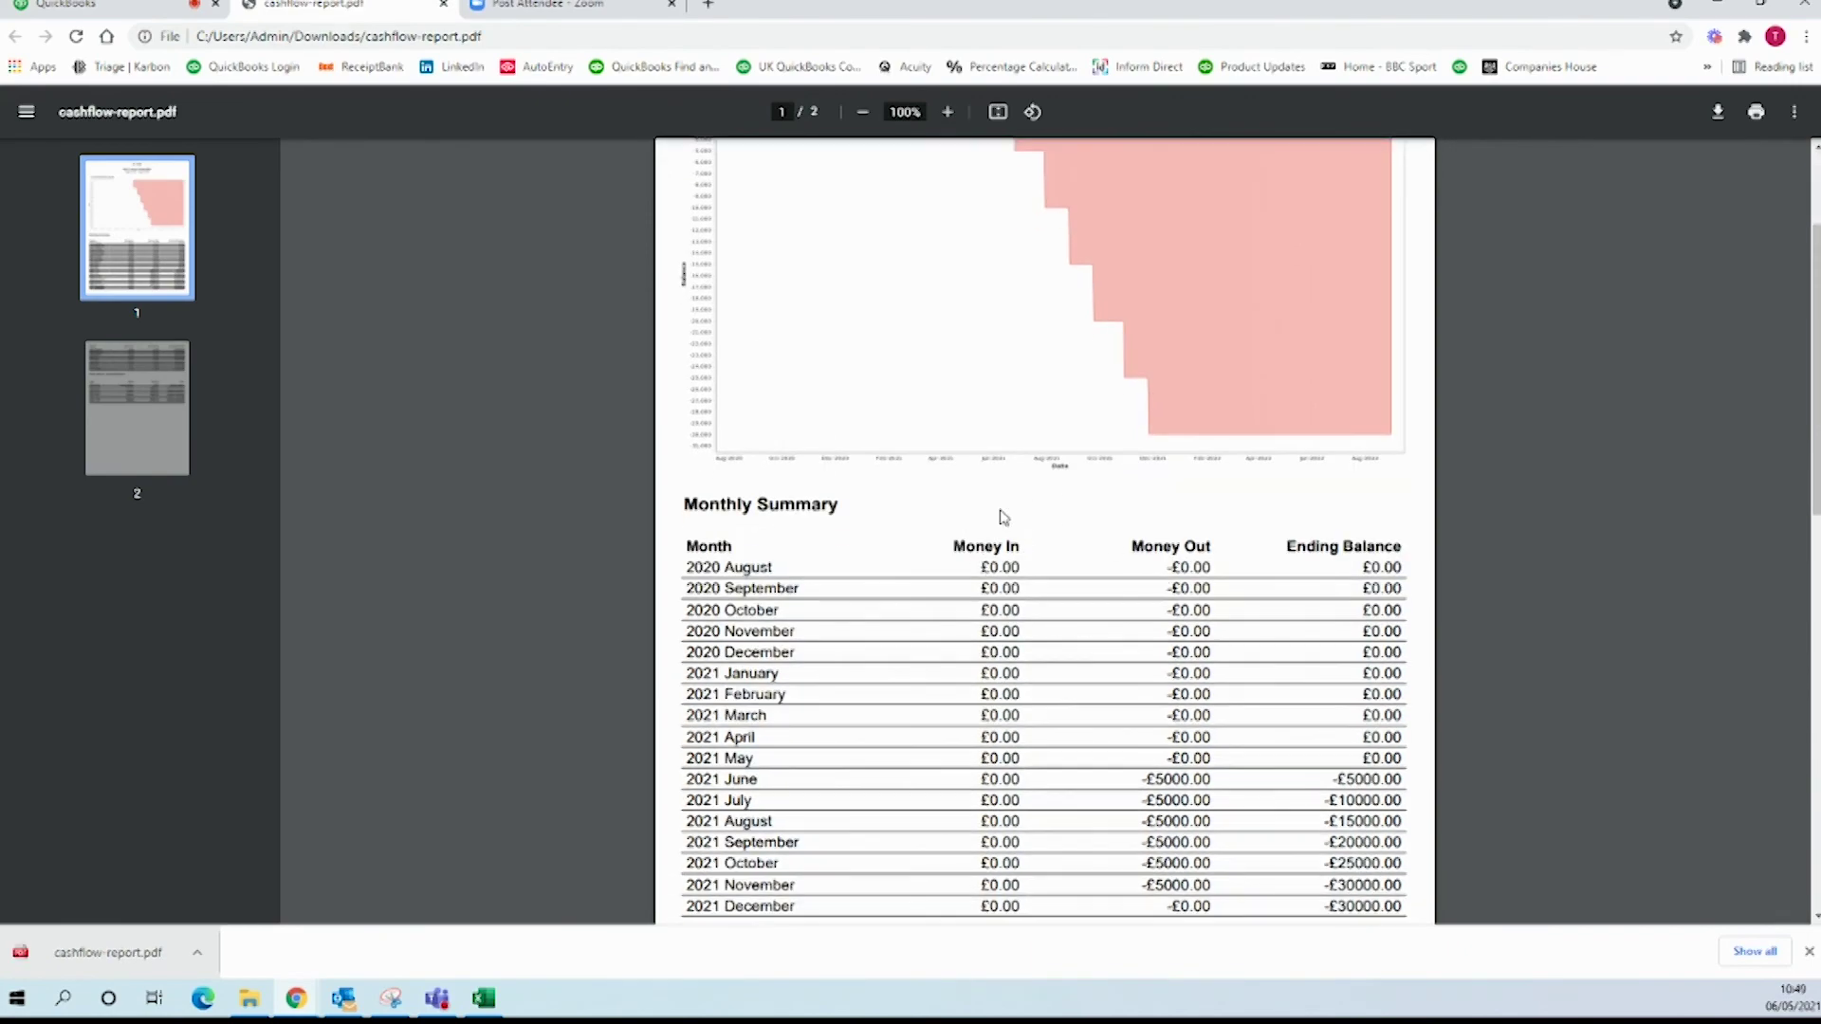
{"action": "scroll", "coordinate": [1043, 569], "scroll_direction": "down", "scroll_amount": 2}
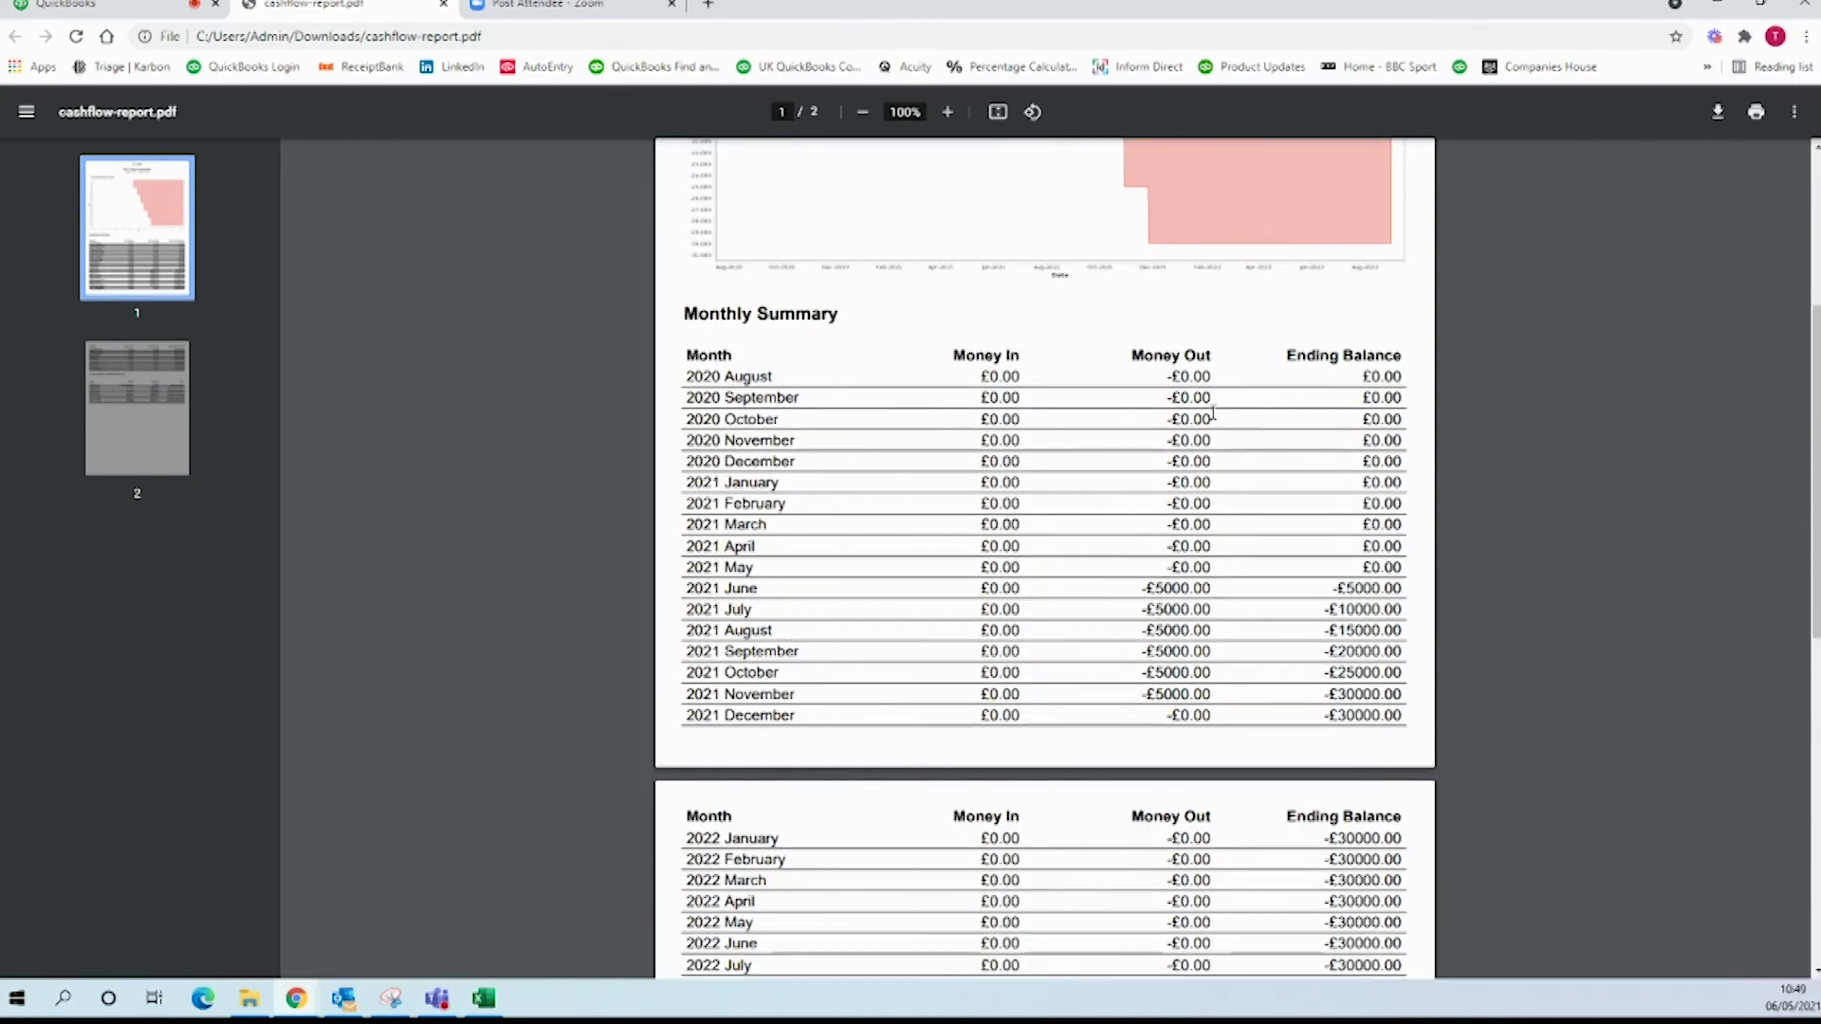
{"action": "scroll", "coordinate": [1366, 486], "scroll_direction": "down", "scroll_amount": 2}
{"action": "scroll", "coordinate": [1166, 536], "scroll_direction": "up", "scroll_amount": 6}
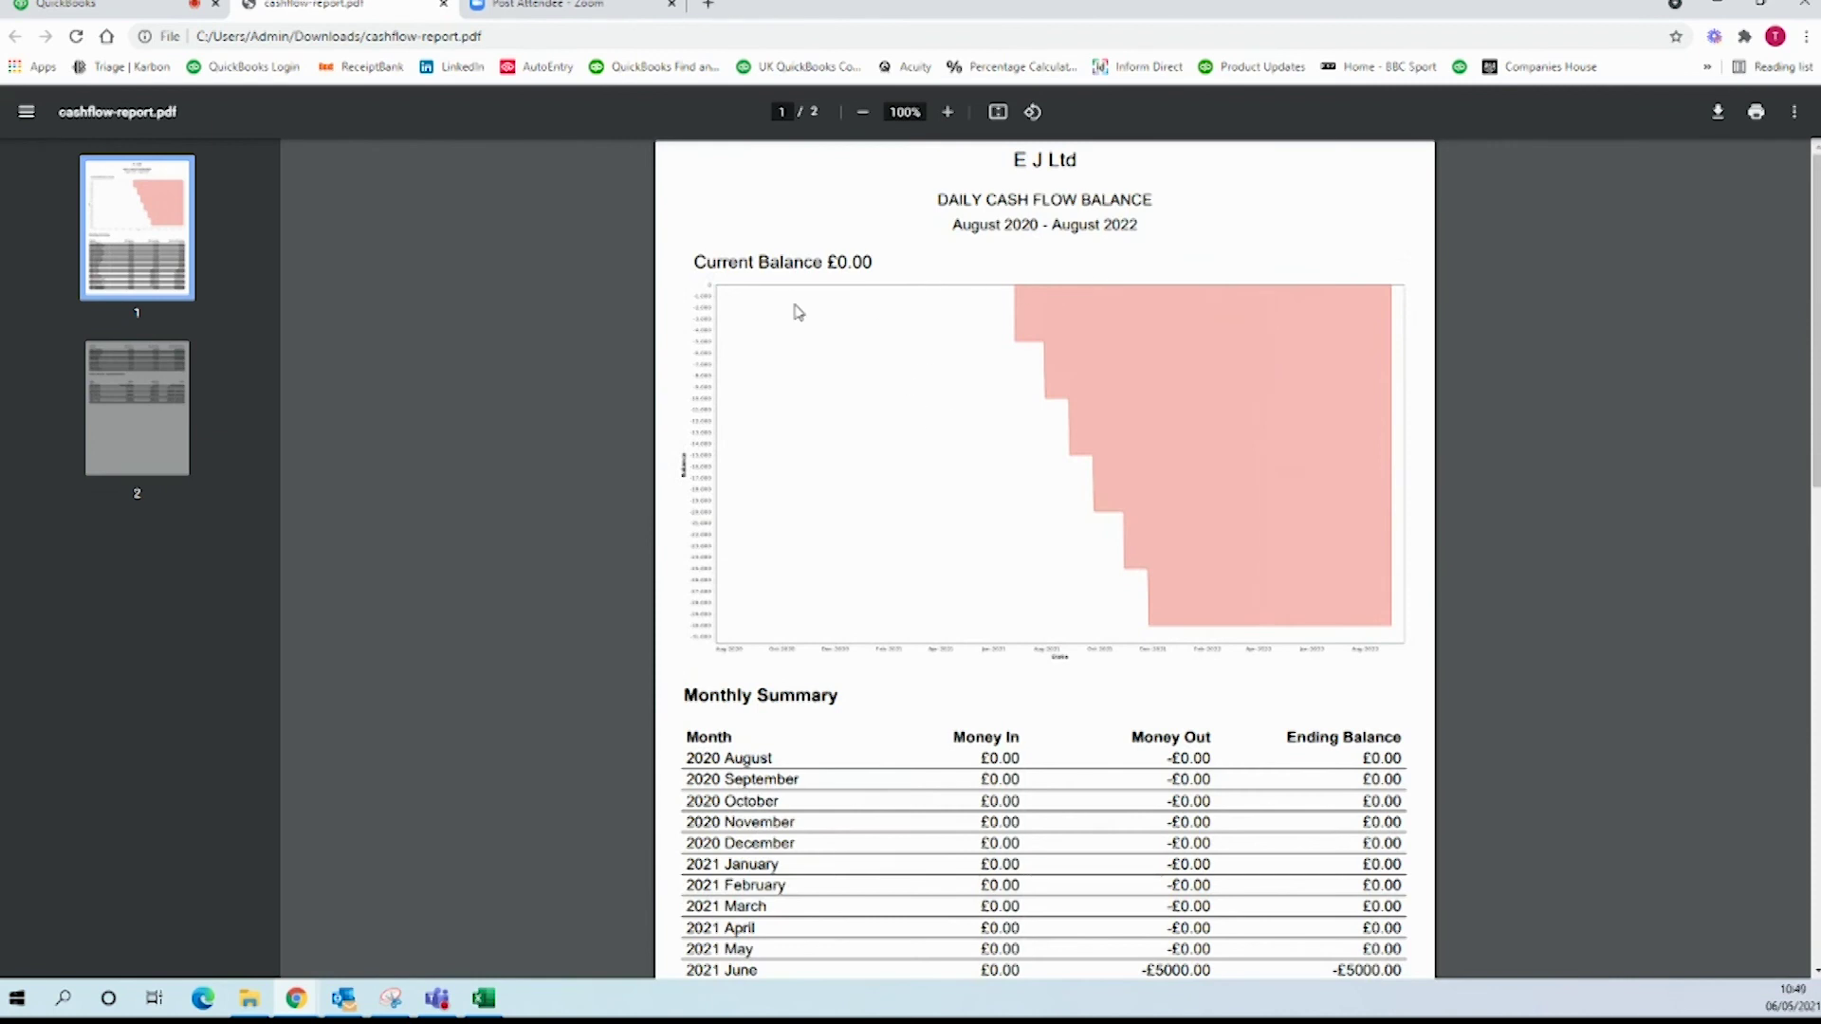